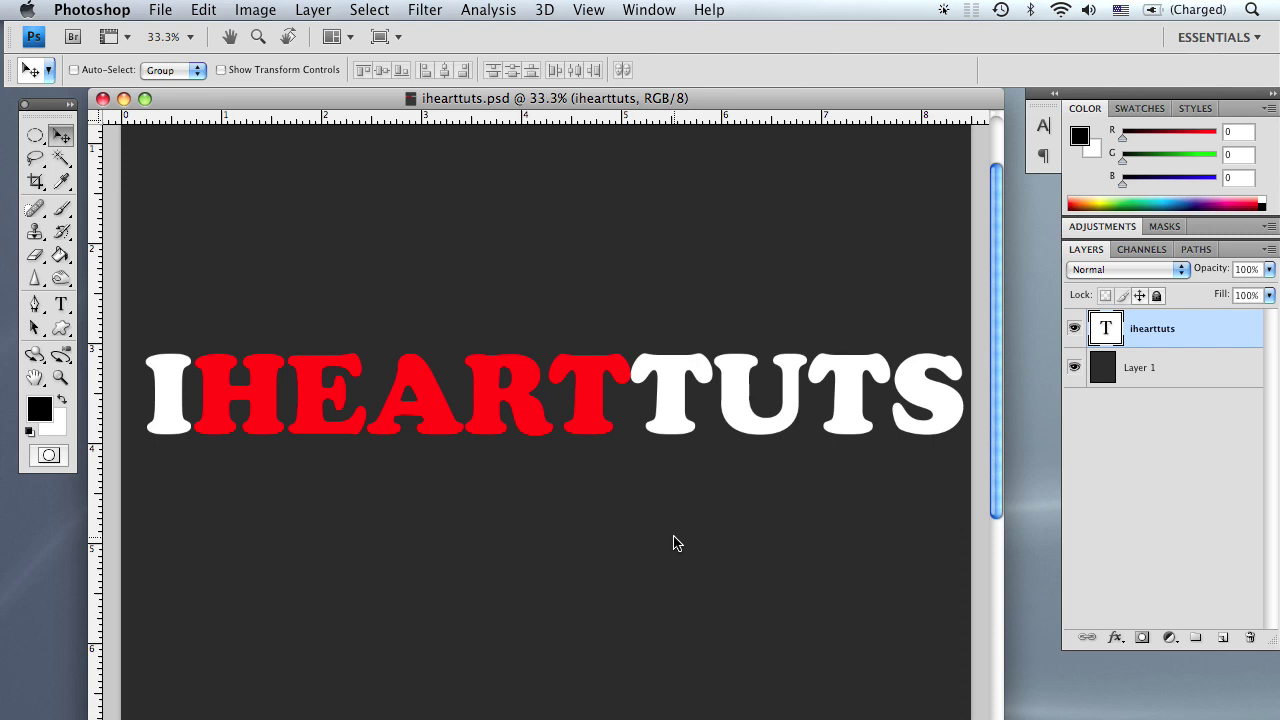
Step: View Photoshop's version information, then close the splash screen
click(118, 12)
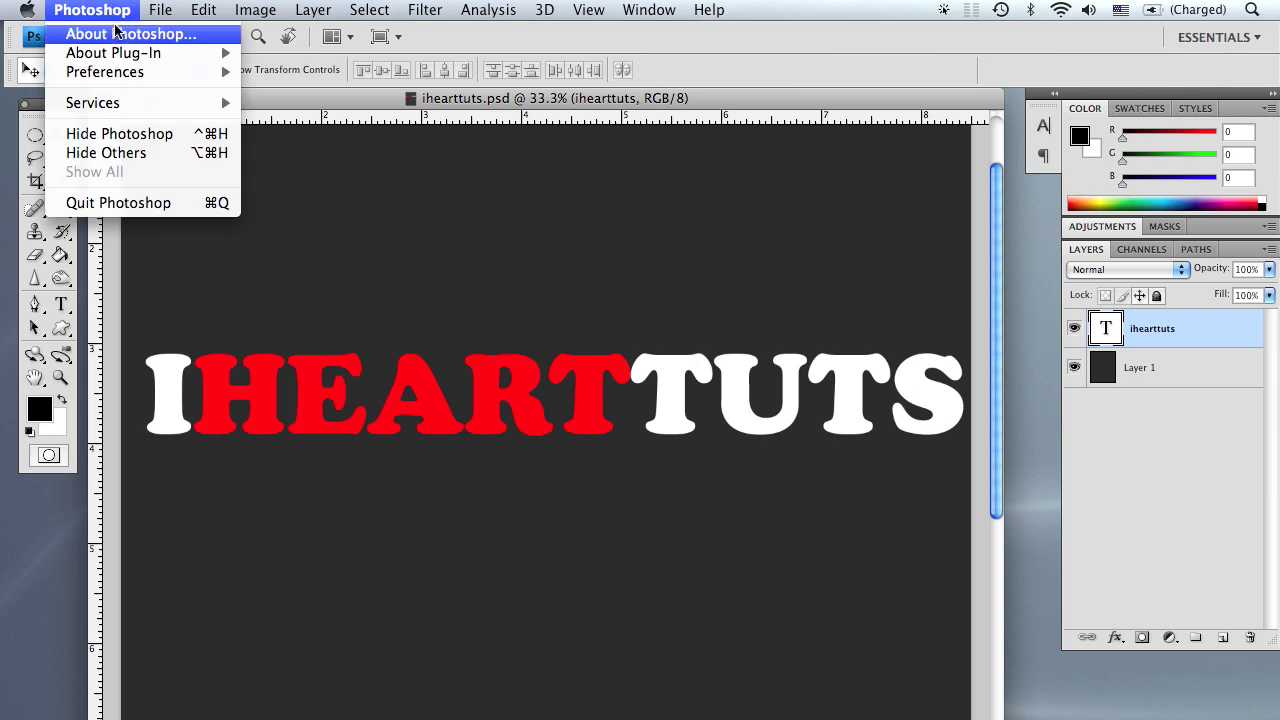
click(116, 34)
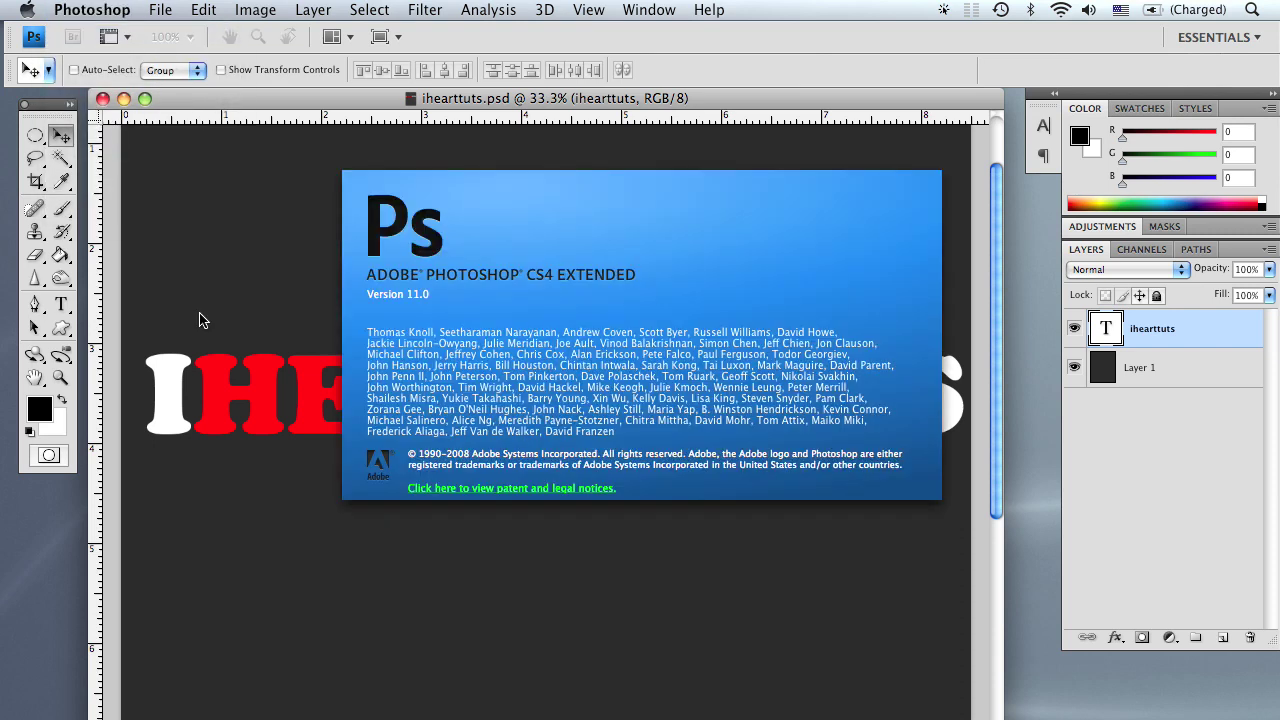
click(533, 366)
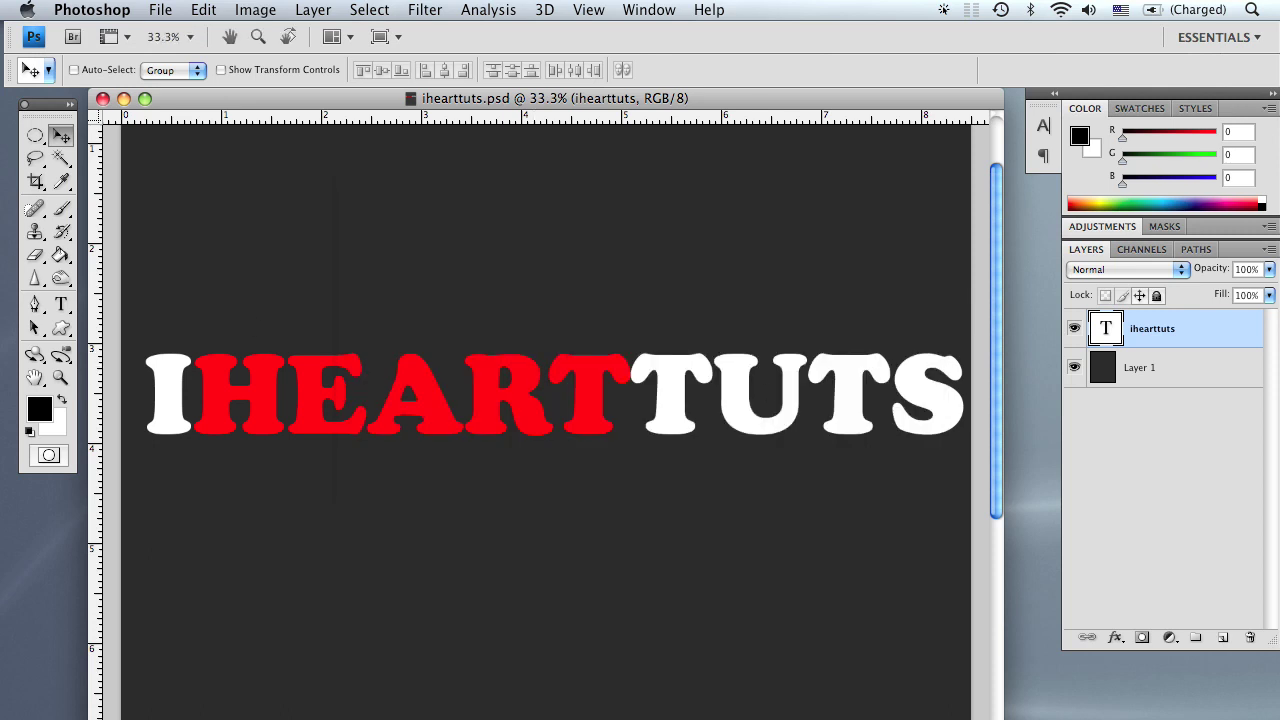
Step: Switch to another application and back to Photoshop, twice
key(super+Tab)
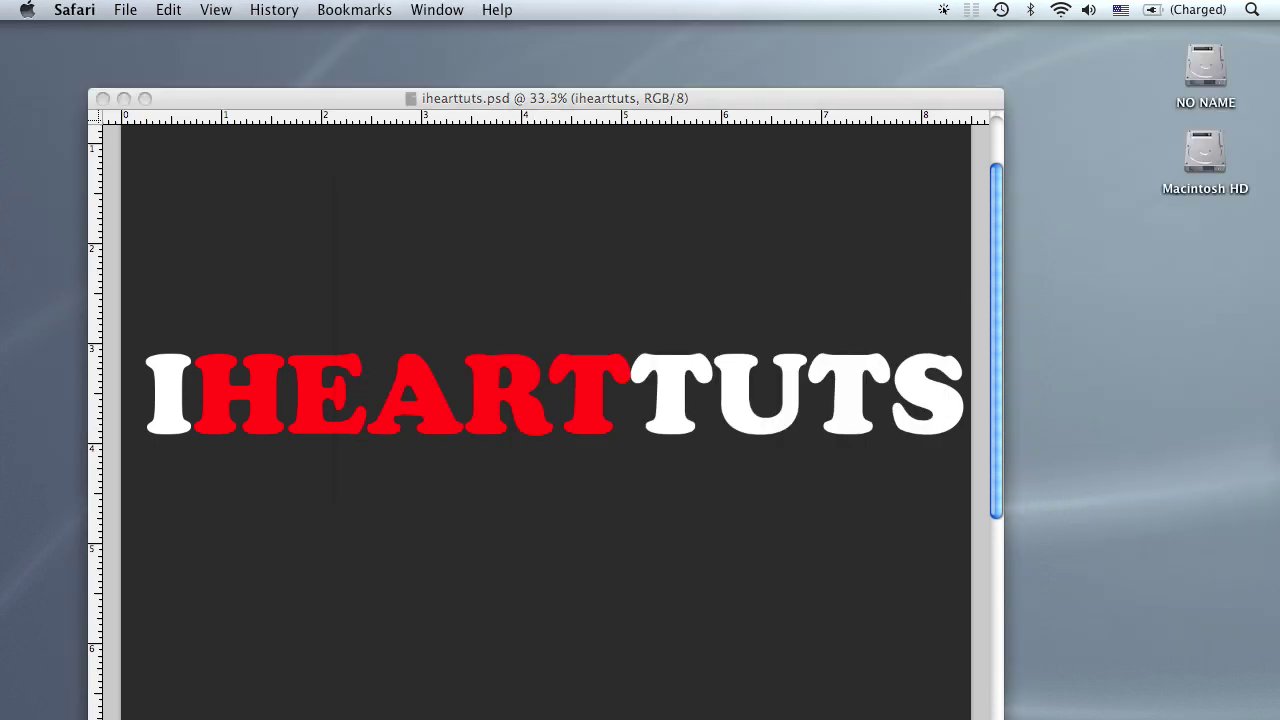
click(729, 300)
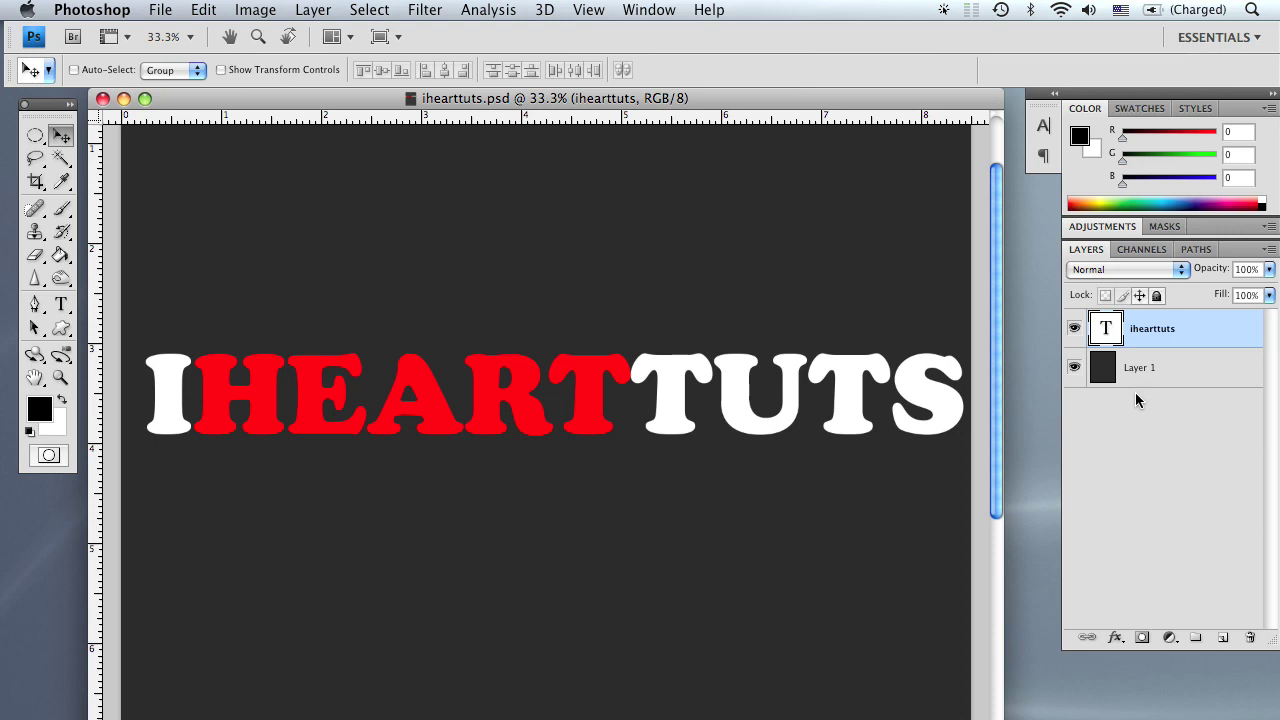
key(super+Tab)
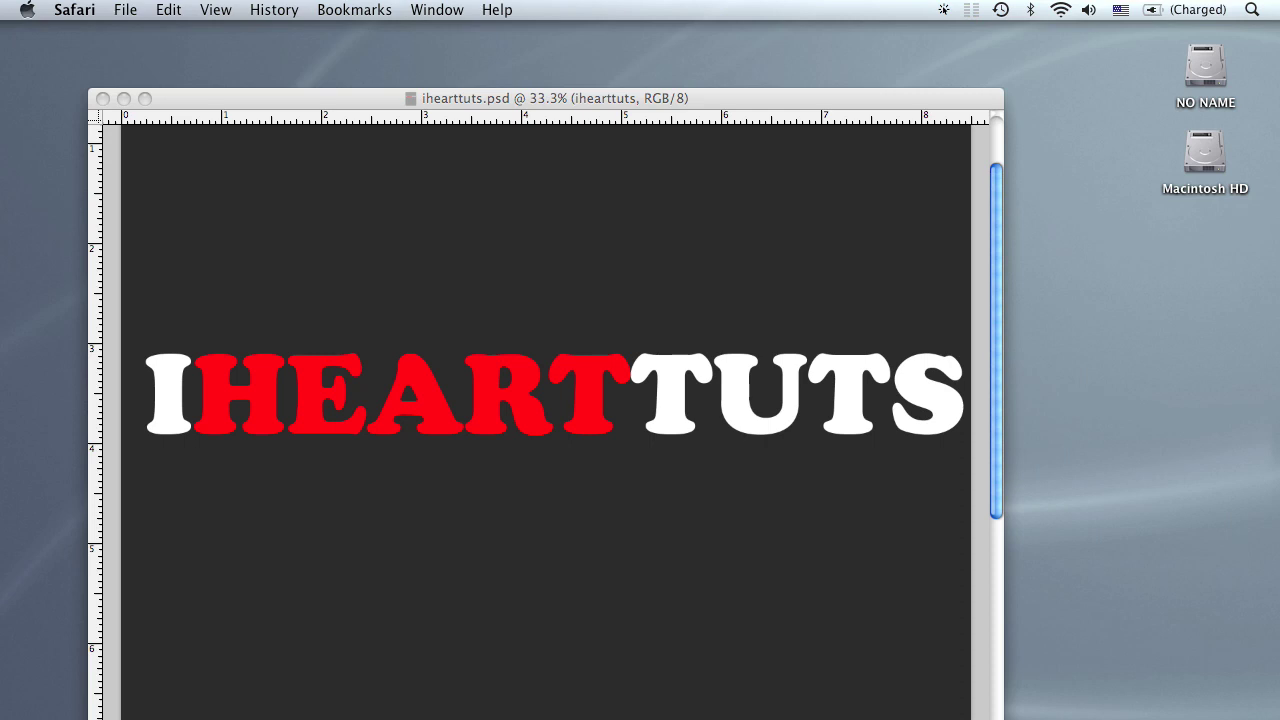
click(760, 331)
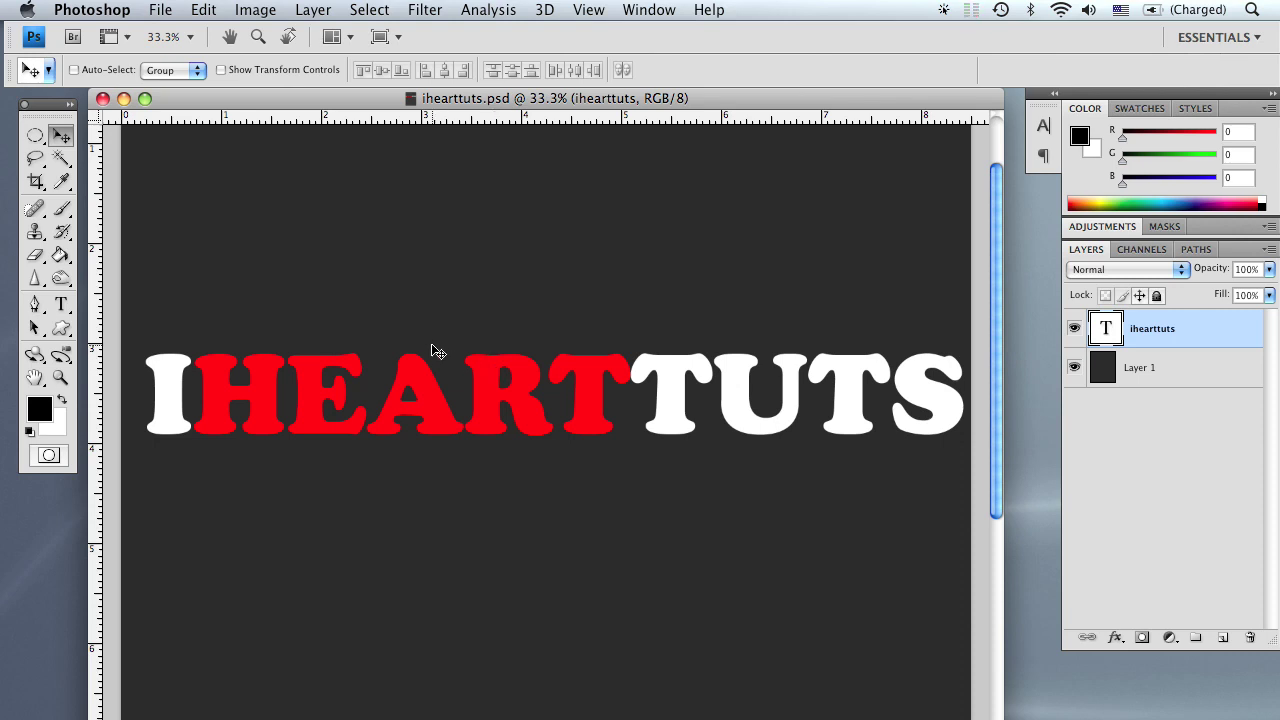
Step: Open pimple.jpg from the blemish folder
key(super+o)
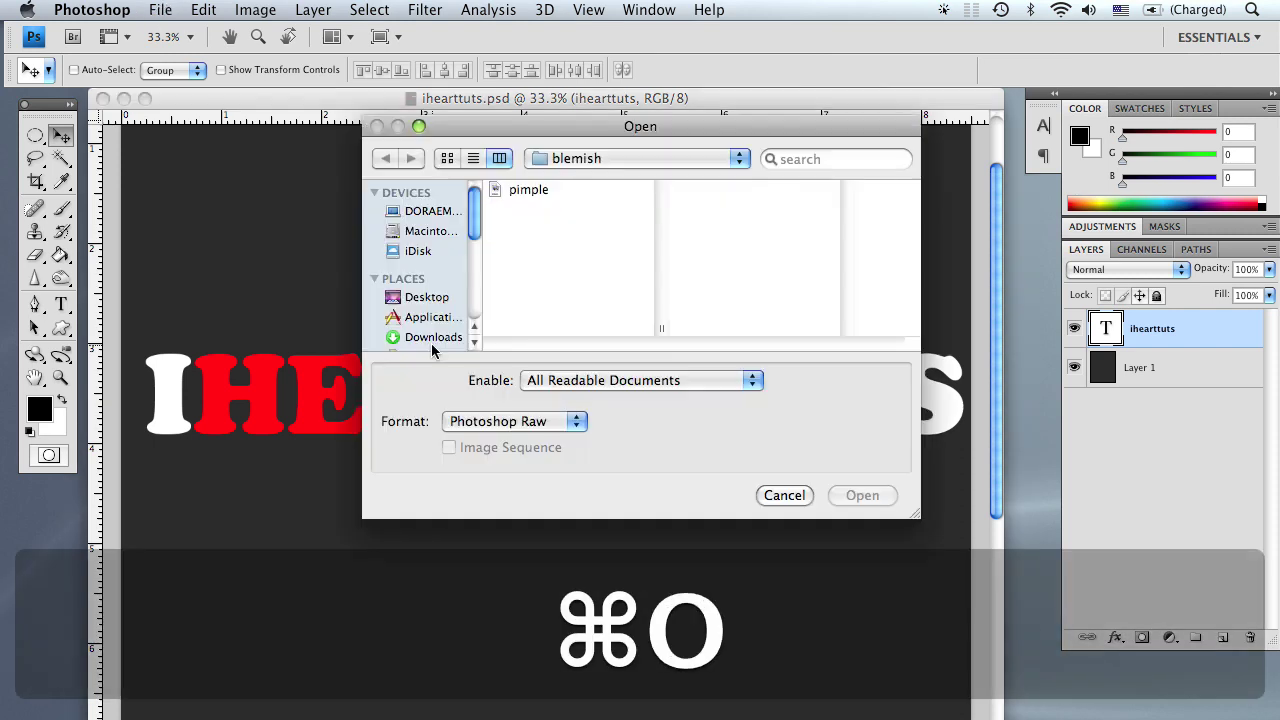
click(527, 191)
key(Return)
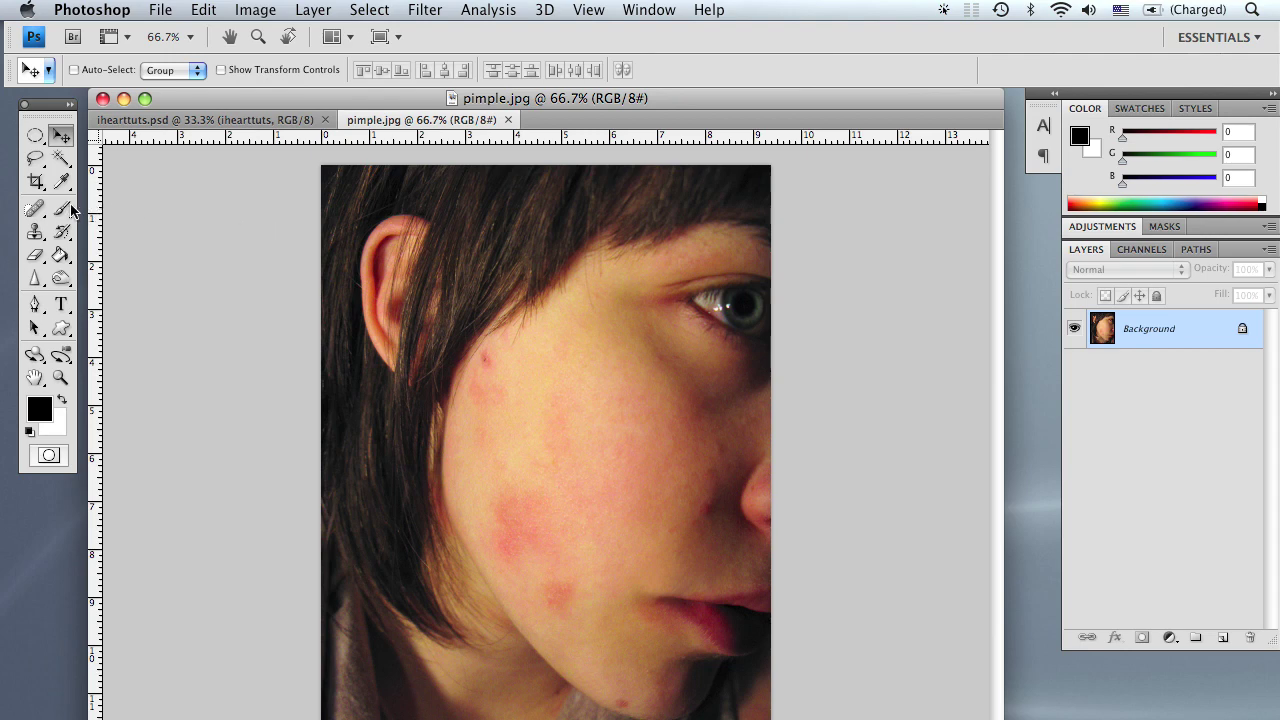
Step: Choose the Patch Tool from the healing tools after briefly trying the Spot Healing Brush
key(j)
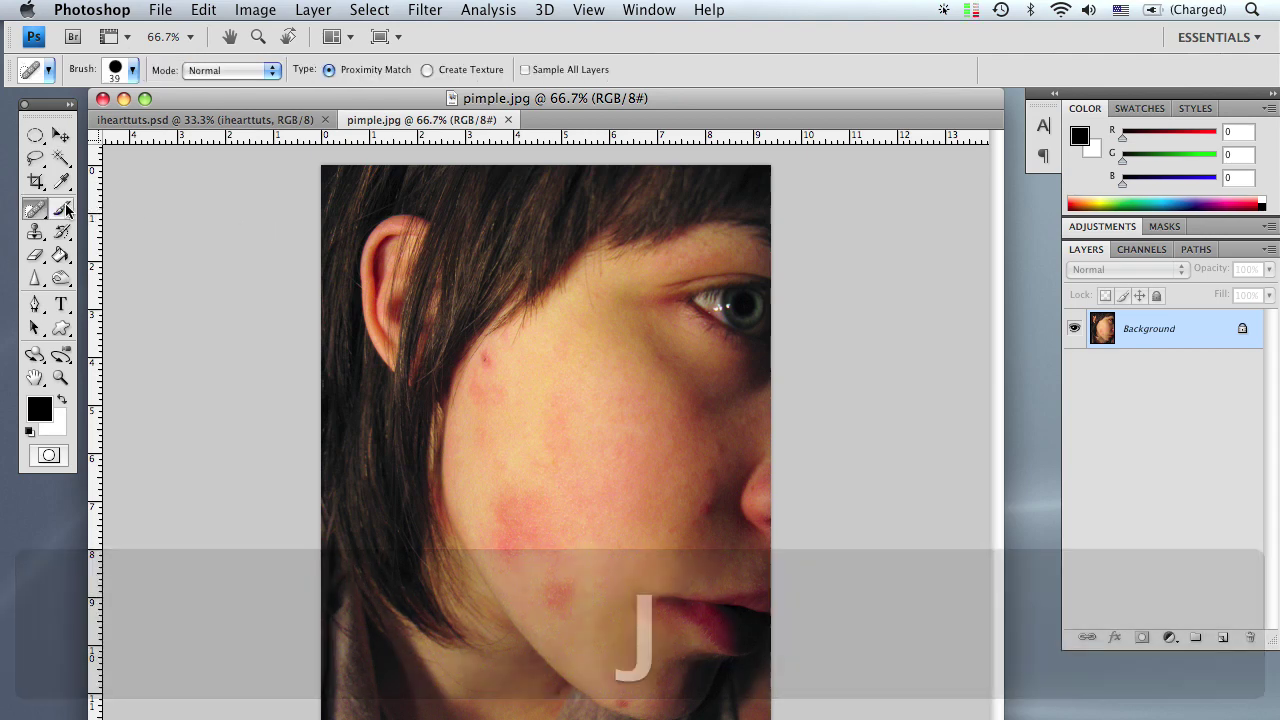
click(37, 209)
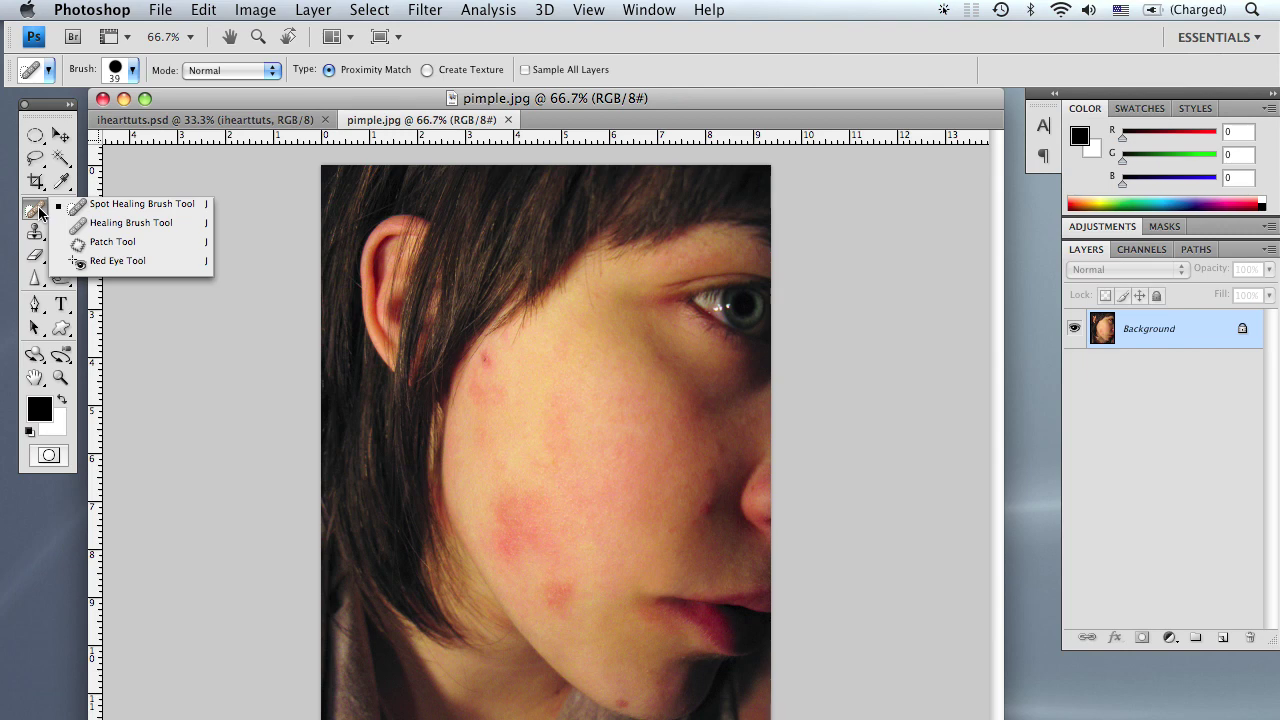
click(113, 242)
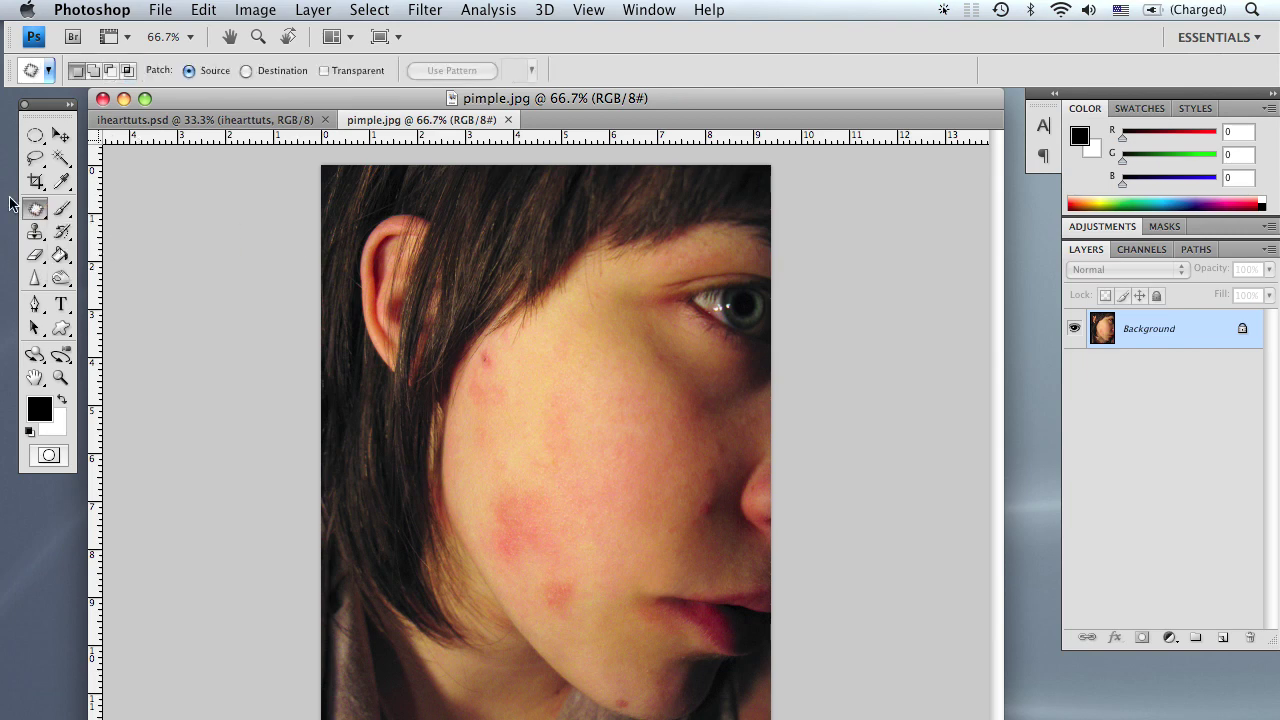
click(36, 216)
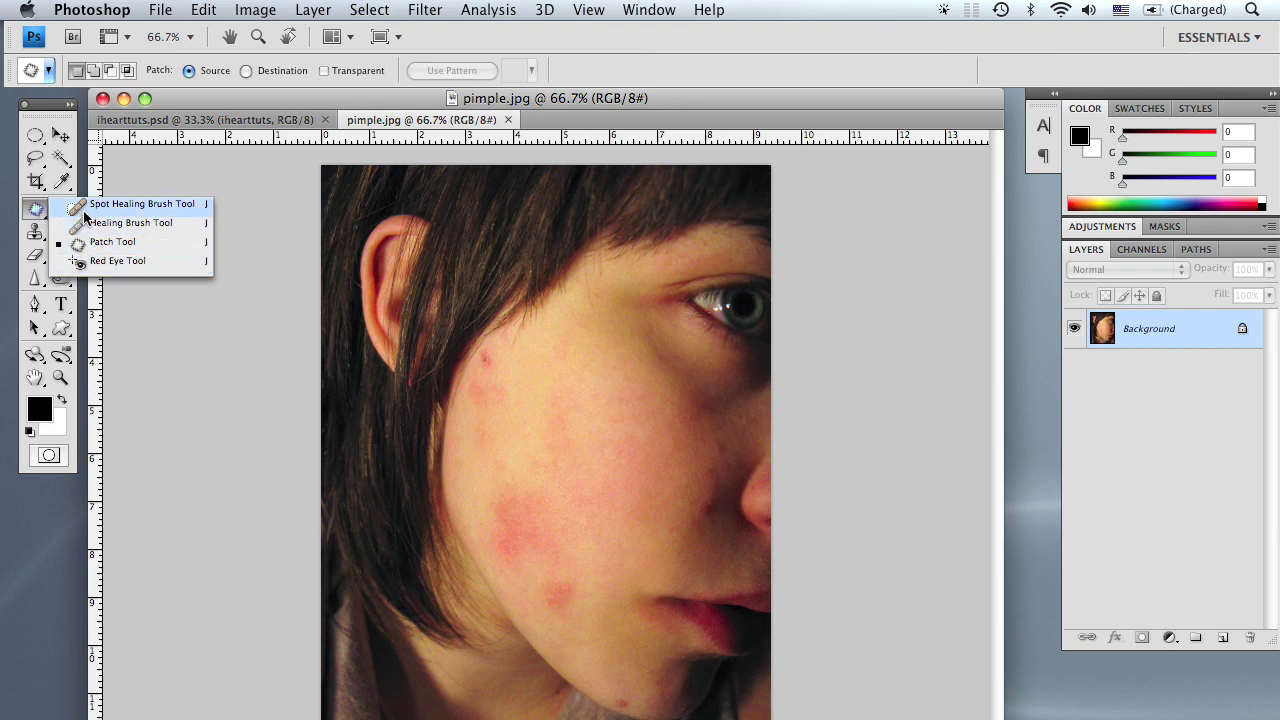
click(83, 210)
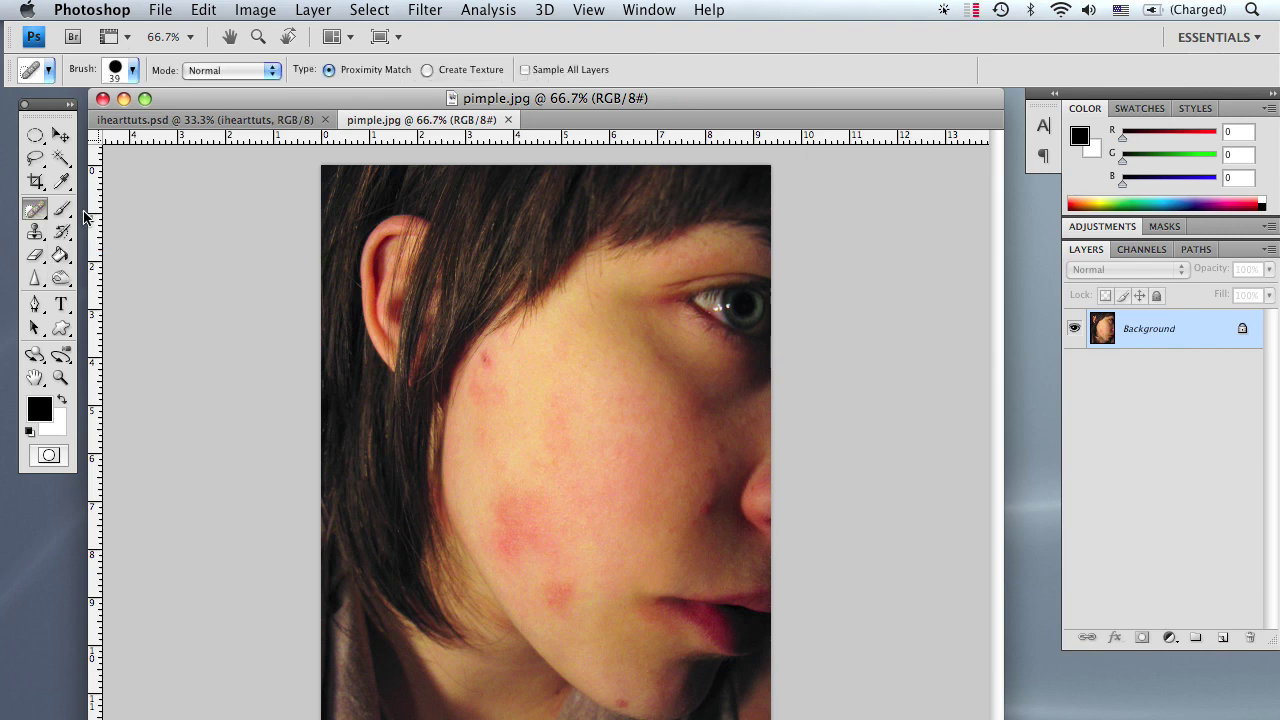
click(42, 210)
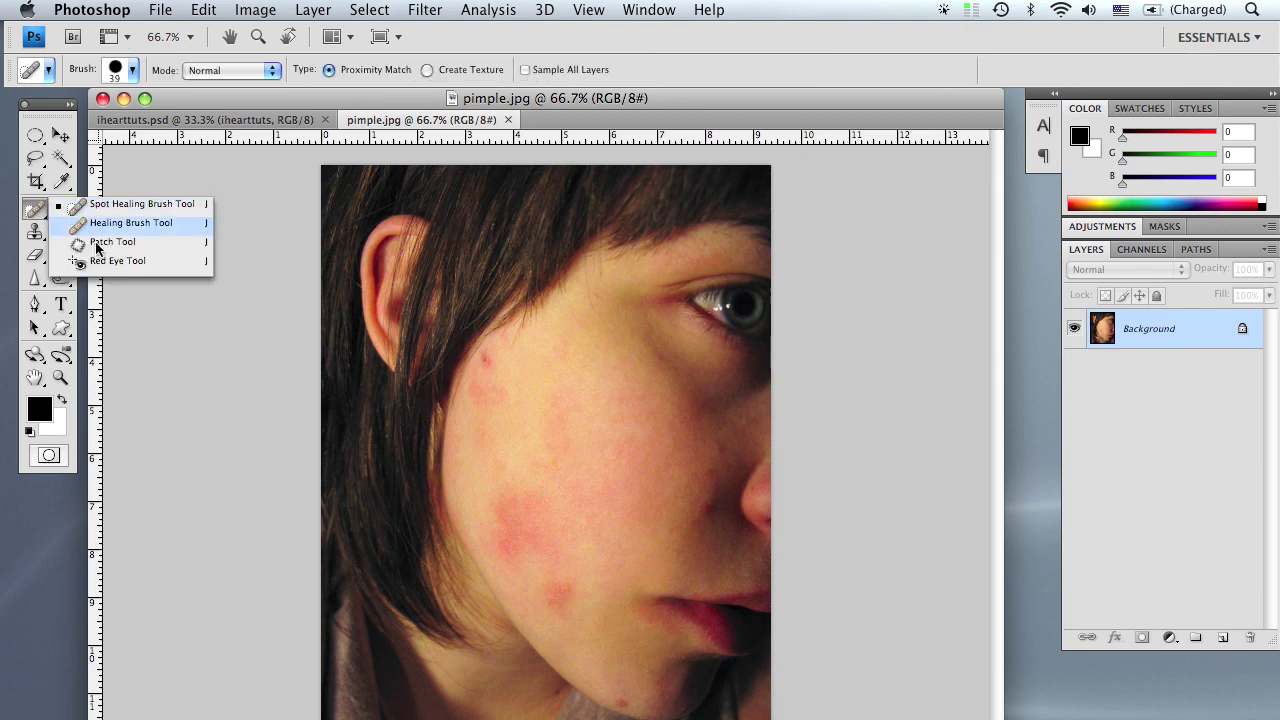
click(100, 242)
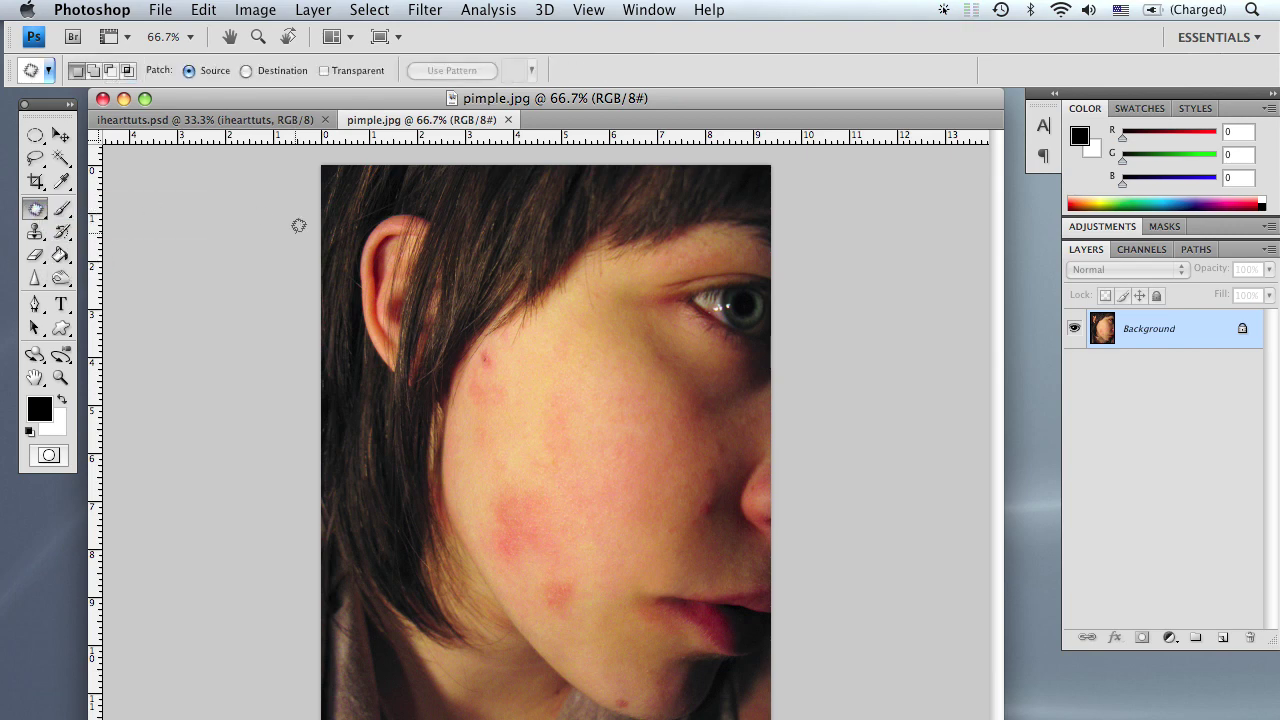
Step: Lasso the upper-cheek blemish near the hair and patch it with clear skin from its right
key(j)
drag(36, 209, 100, 252)
mouse_move(527, 353)
mouse_down()
mouse_move(520, 337)
mouse_move(485, 335)
mouse_move(464, 383)
mouse_move(474, 409)
mouse_move(526, 380)
mouse_move(528, 363)
mouse_move(470, 360)
mouse_move(478, 414)
mouse_move(522, 400)
mouse_up()
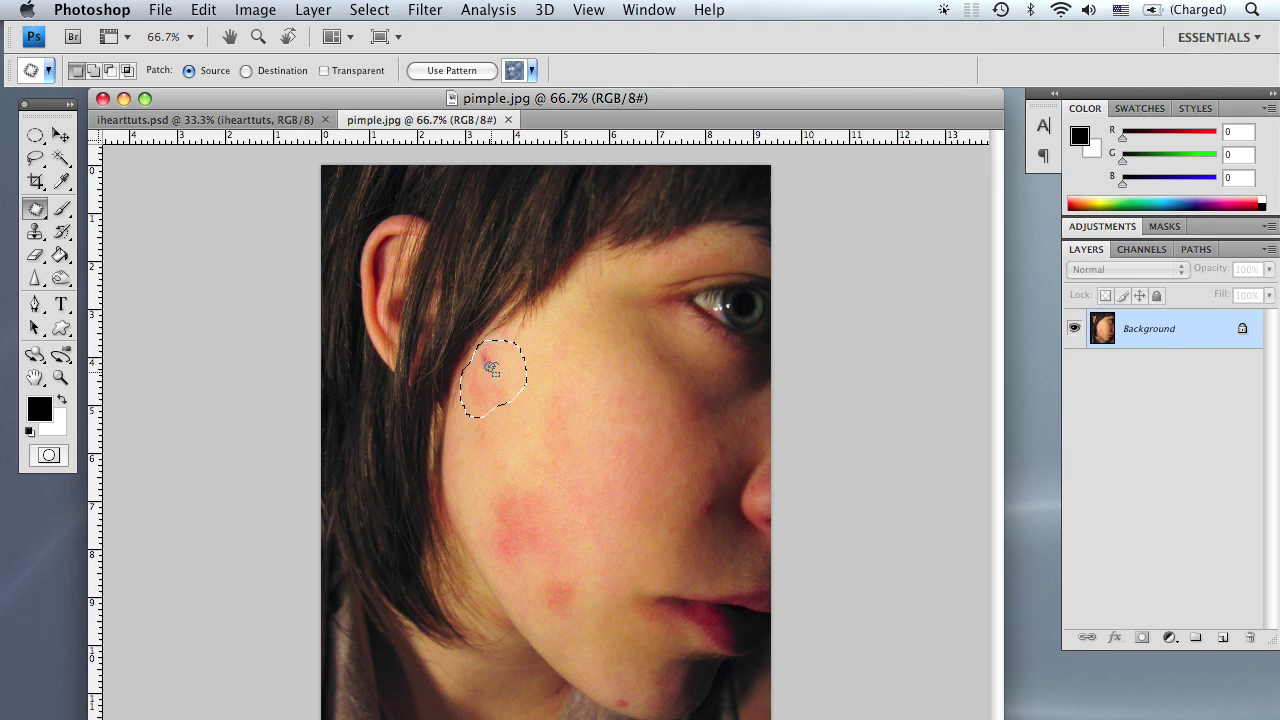
drag(505, 377, 591, 359)
drag(591, 359, 596, 387)
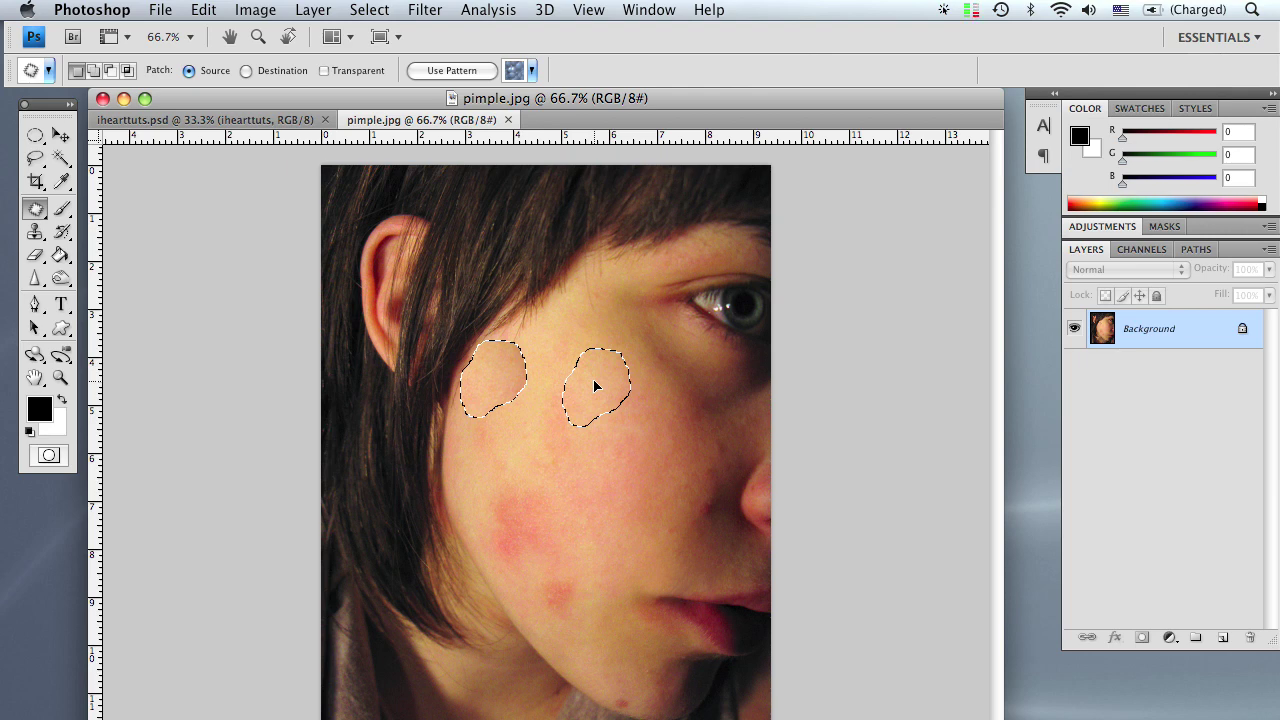
drag(595, 386, 595, 386)
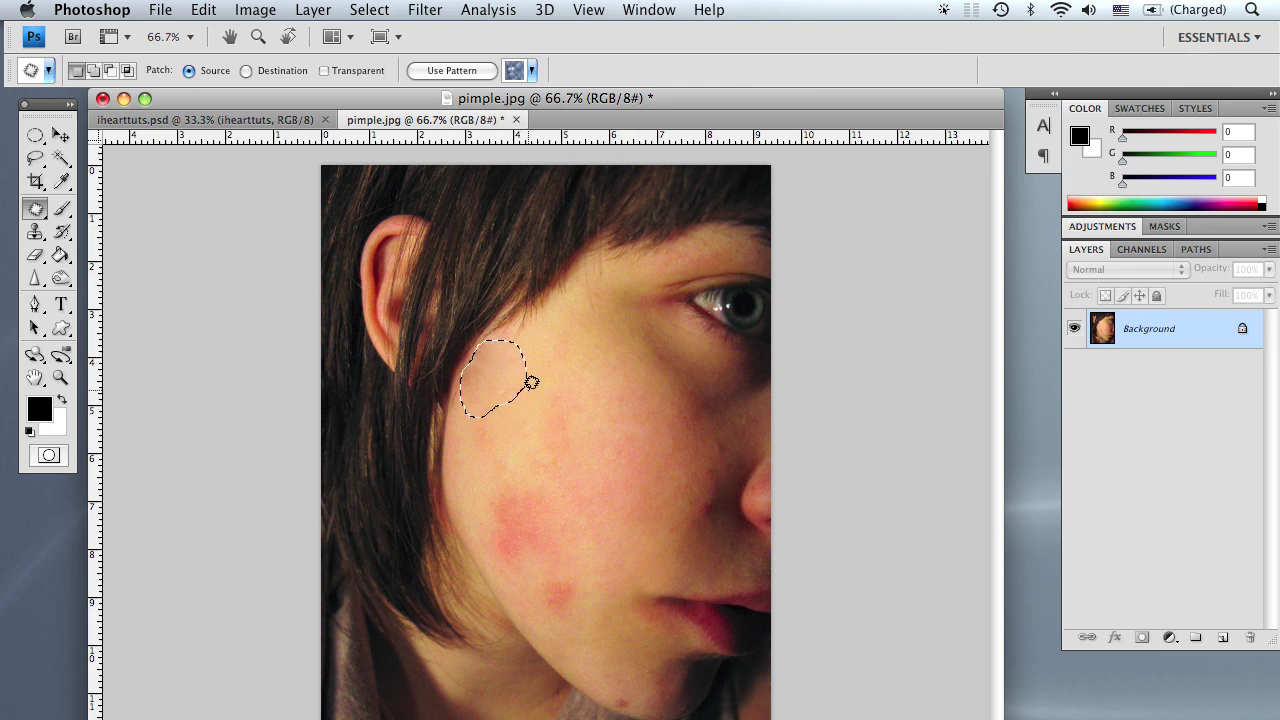
Step: Patch the redness and blotch on the cheek beside the nose with clear skin, deselecting after each
key(super+d)
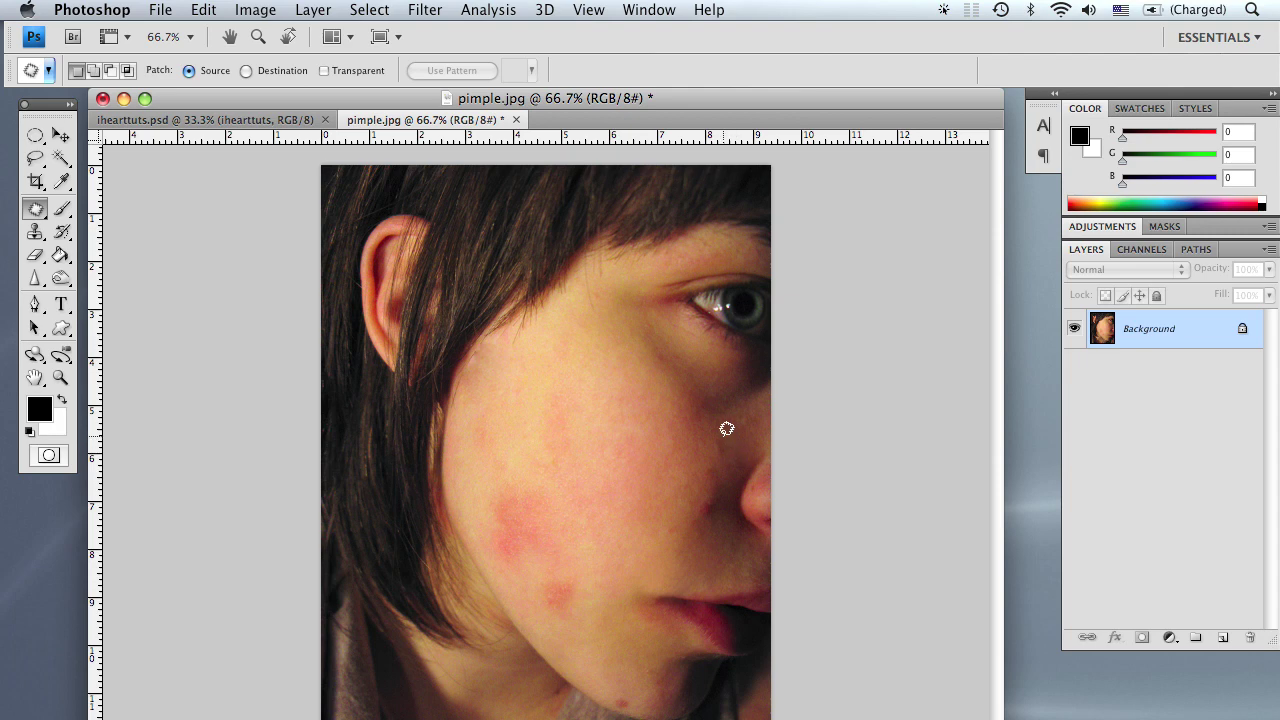
mouse_move(724, 434)
mouse_down()
mouse_move(711, 529)
mouse_move(688, 510)
mouse_move(705, 432)
mouse_up()
drag(717, 432, 714, 434)
drag(698, 487, 559, 392)
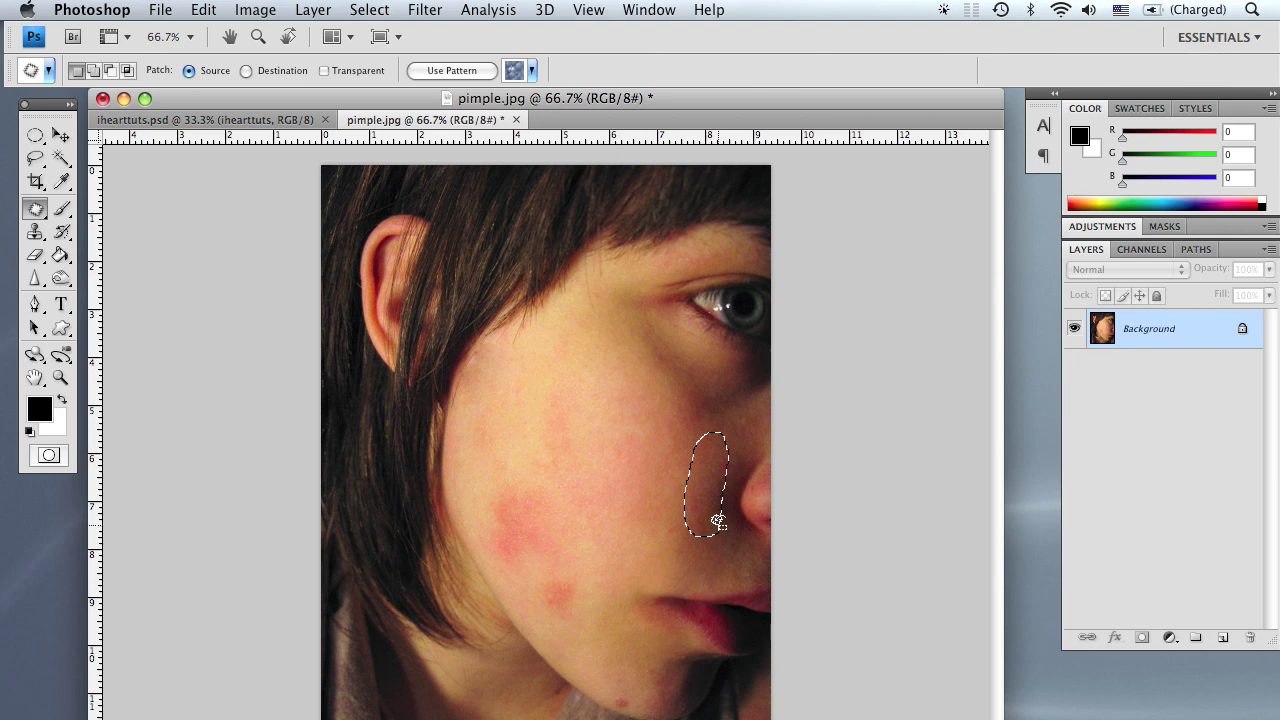
key(super+d)
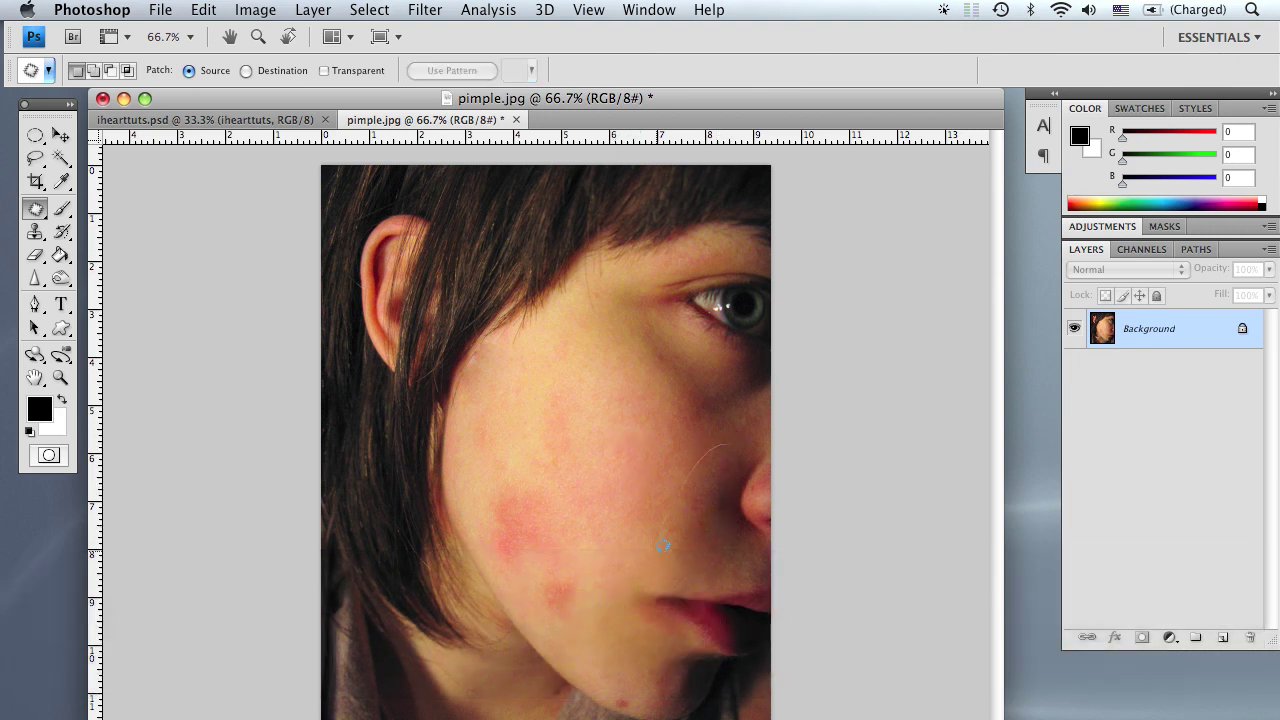
mouse_move(727, 488)
mouse_down()
mouse_move(736, 455)
mouse_move(731, 475)
mouse_move(652, 425)
mouse_move(610, 420)
mouse_up()
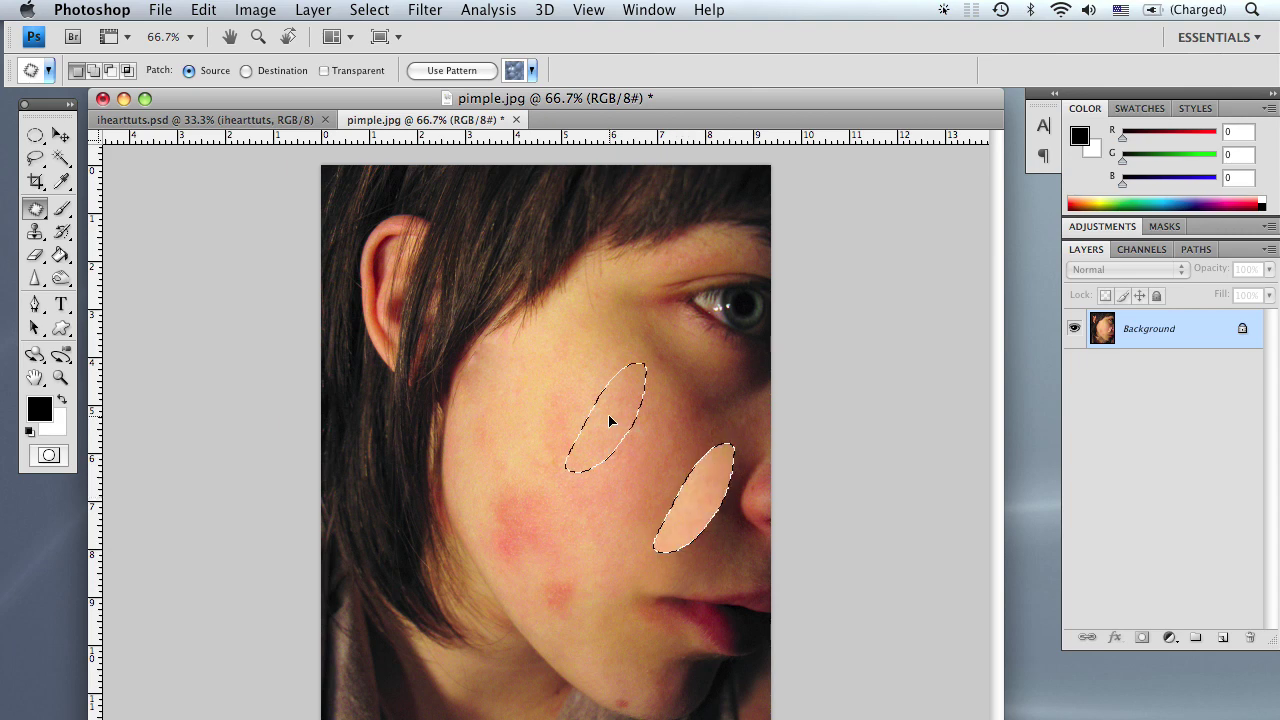
drag(610, 420, 608, 408)
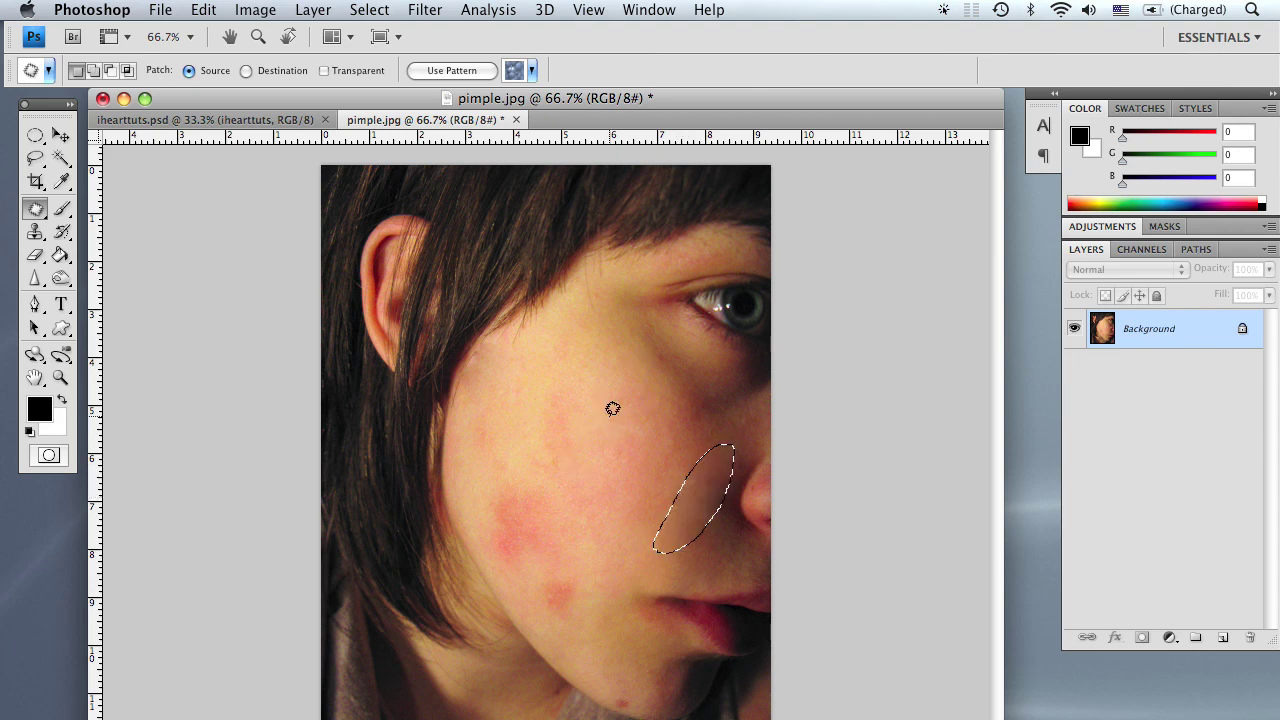
key(super+d)
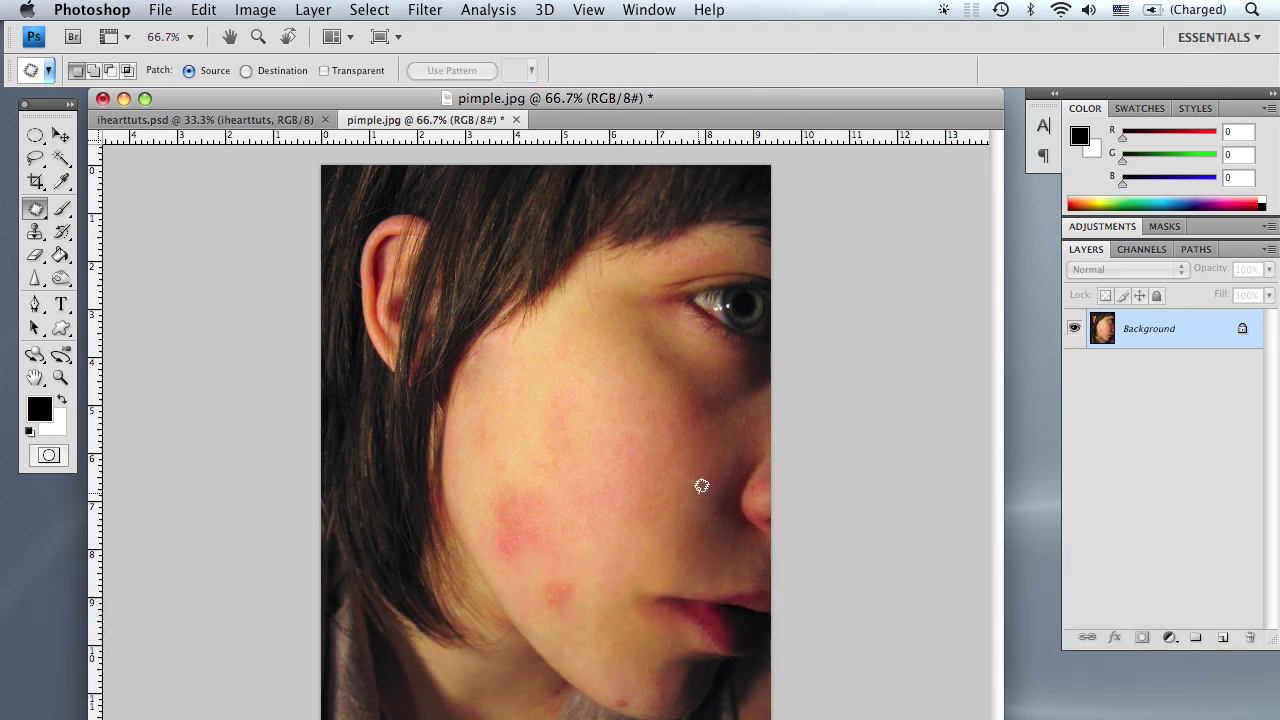
Step: Patch the nose-side blemish, the lower-cheek blemish and the last cheek blemish, deselecting each
mouse_move(748, 464)
mouse_down()
mouse_move(708, 546)
mouse_move(675, 506)
mouse_move(709, 455)
mouse_move(744, 453)
mouse_up()
drag(703, 518, 594, 441)
key(super+d)
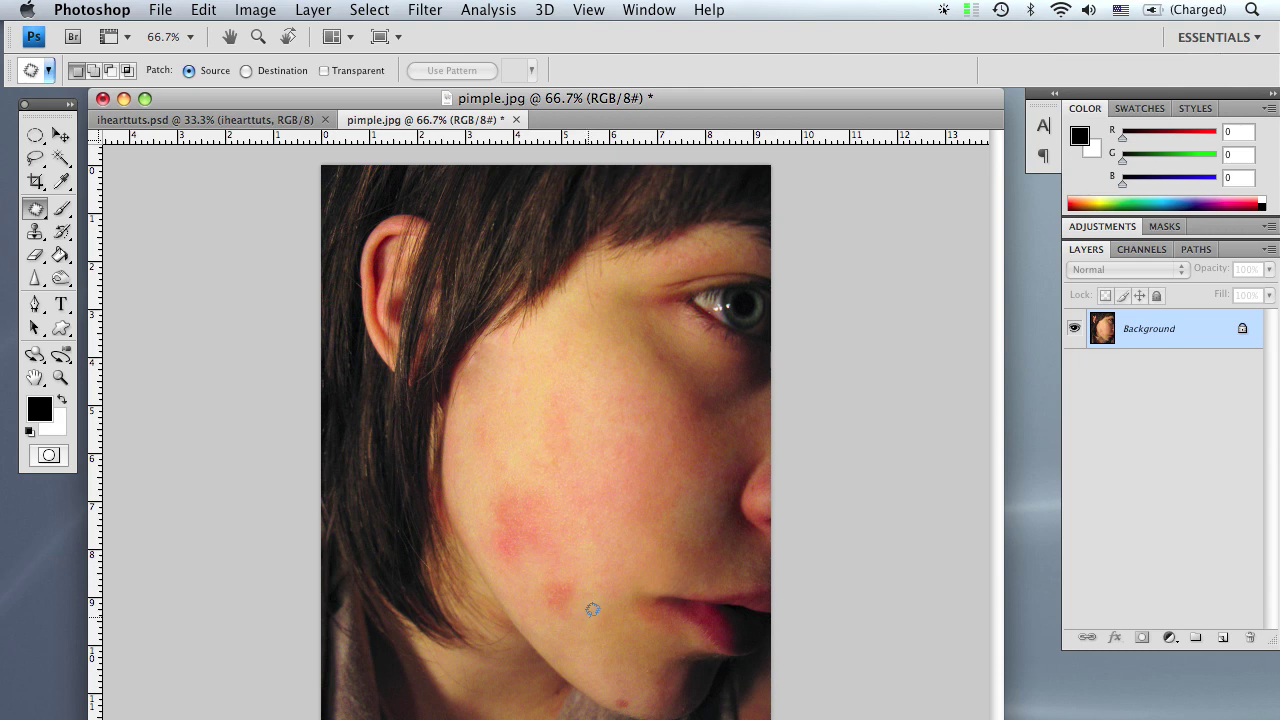
mouse_move(589, 583)
mouse_down()
mouse_move(580, 498)
mouse_move(550, 472)
mouse_move(498, 462)
mouse_move(471, 497)
mouse_move(475, 525)
mouse_move(516, 605)
mouse_move(587, 632)
mouse_up()
drag(561, 576, 628, 427)
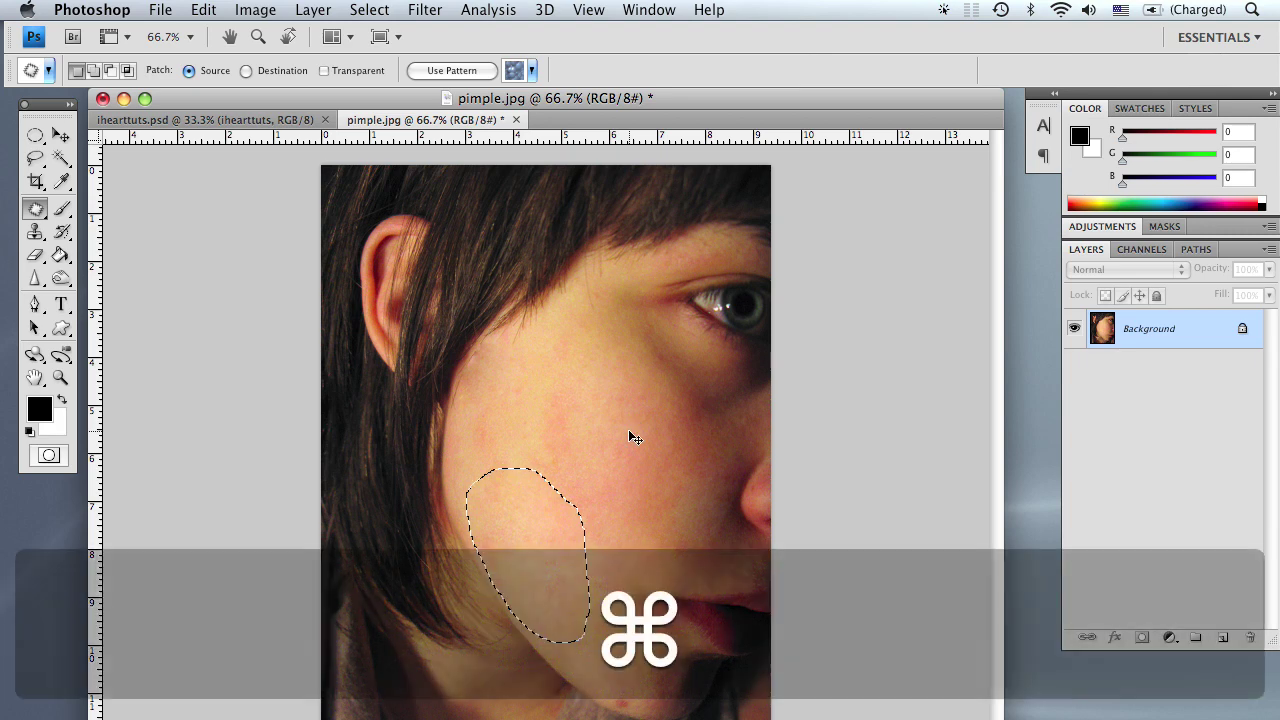
key(super+d)
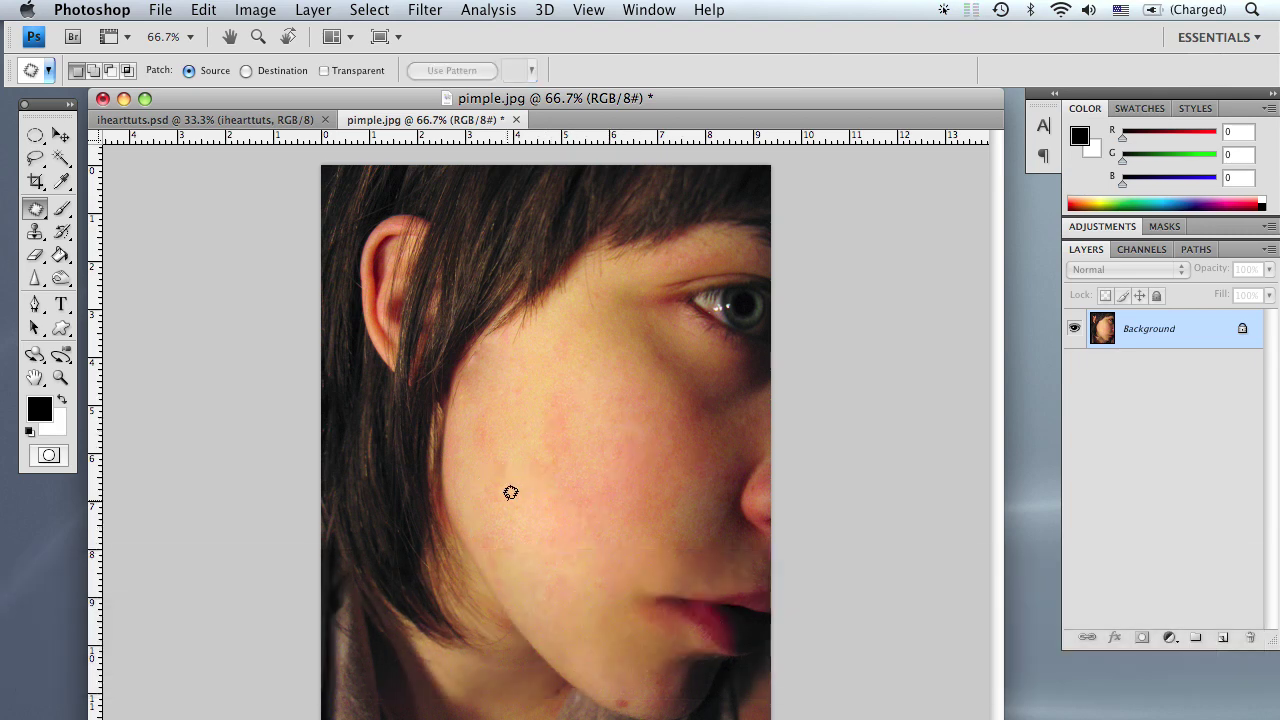
mouse_move(509, 493)
mouse_down()
mouse_move(525, 425)
mouse_move(514, 382)
mouse_move(482, 372)
mouse_move(470, 383)
mouse_move(468, 470)
mouse_move(614, 423)
mouse_up()
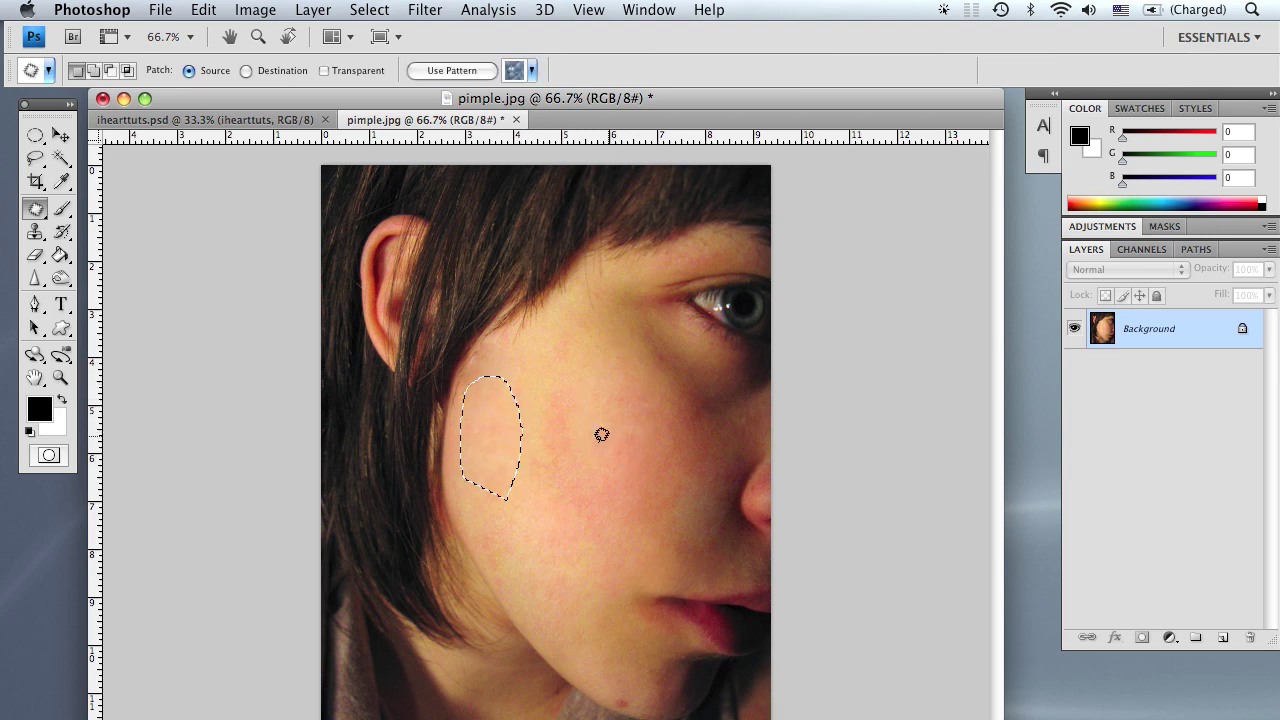
key(super+d)
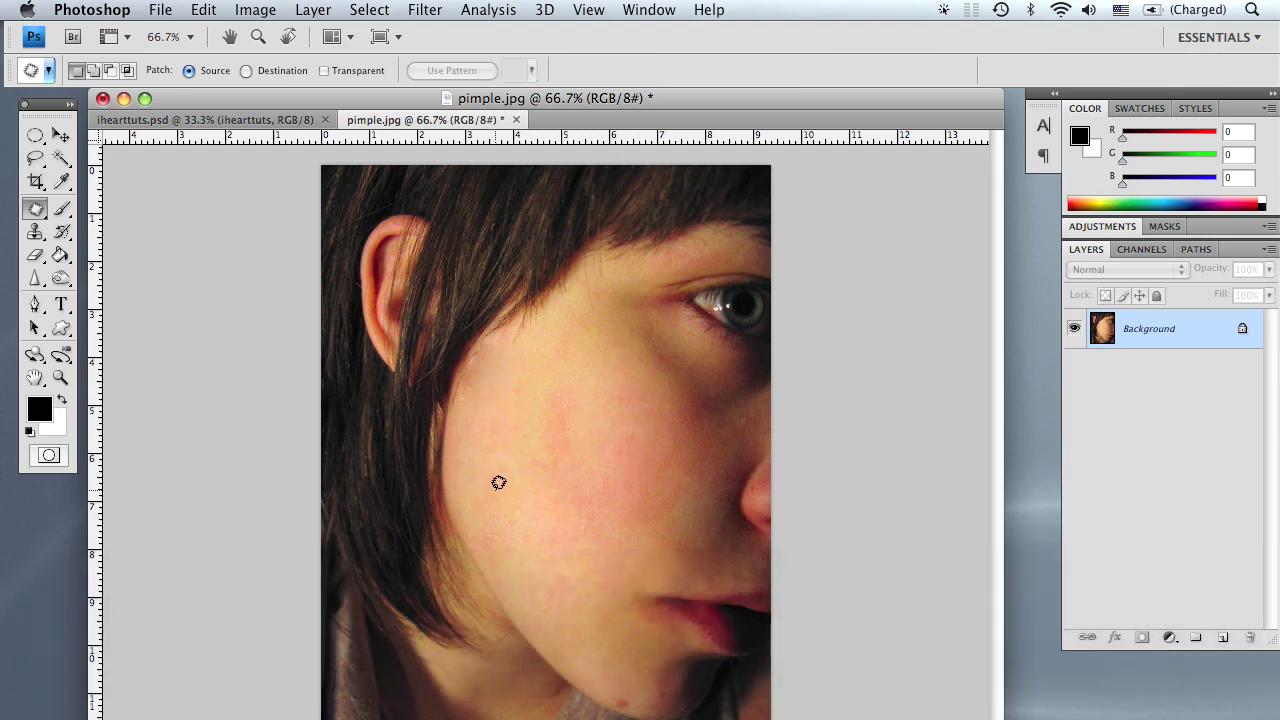
Step: Switch from the Patch Tool to the Spot Healing Brush Tool
click(36, 210)
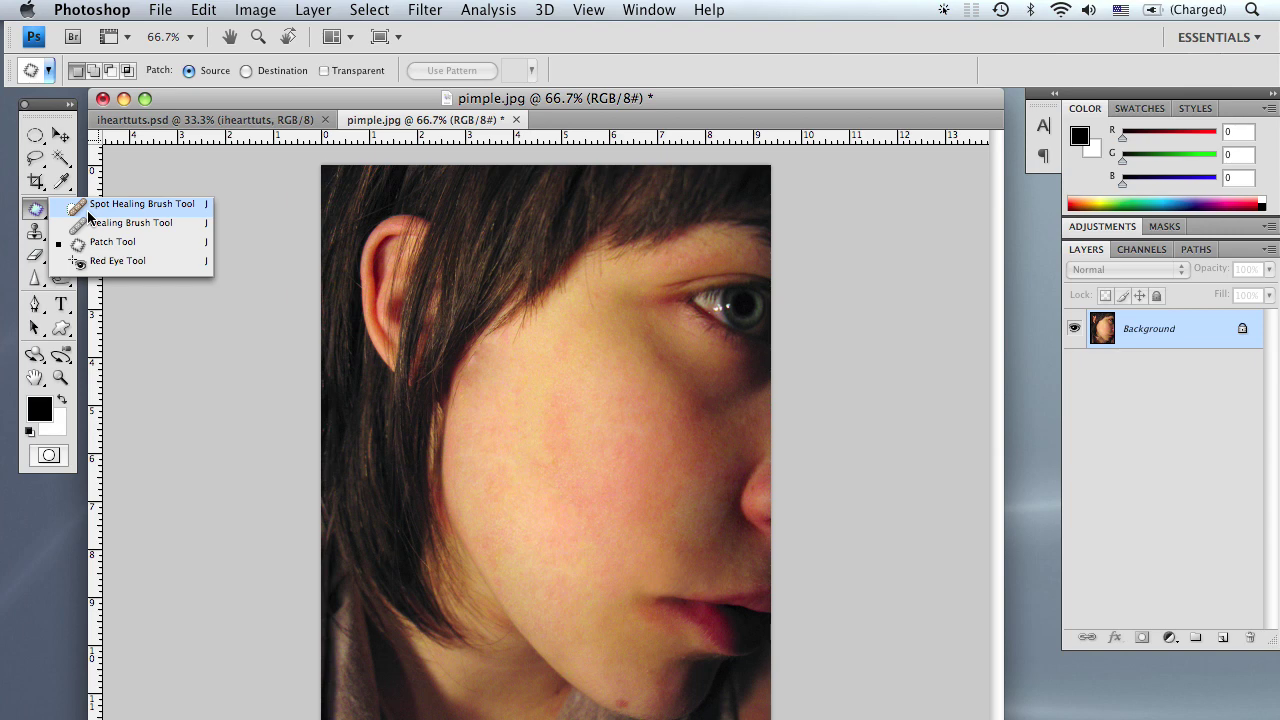
click(41, 217)
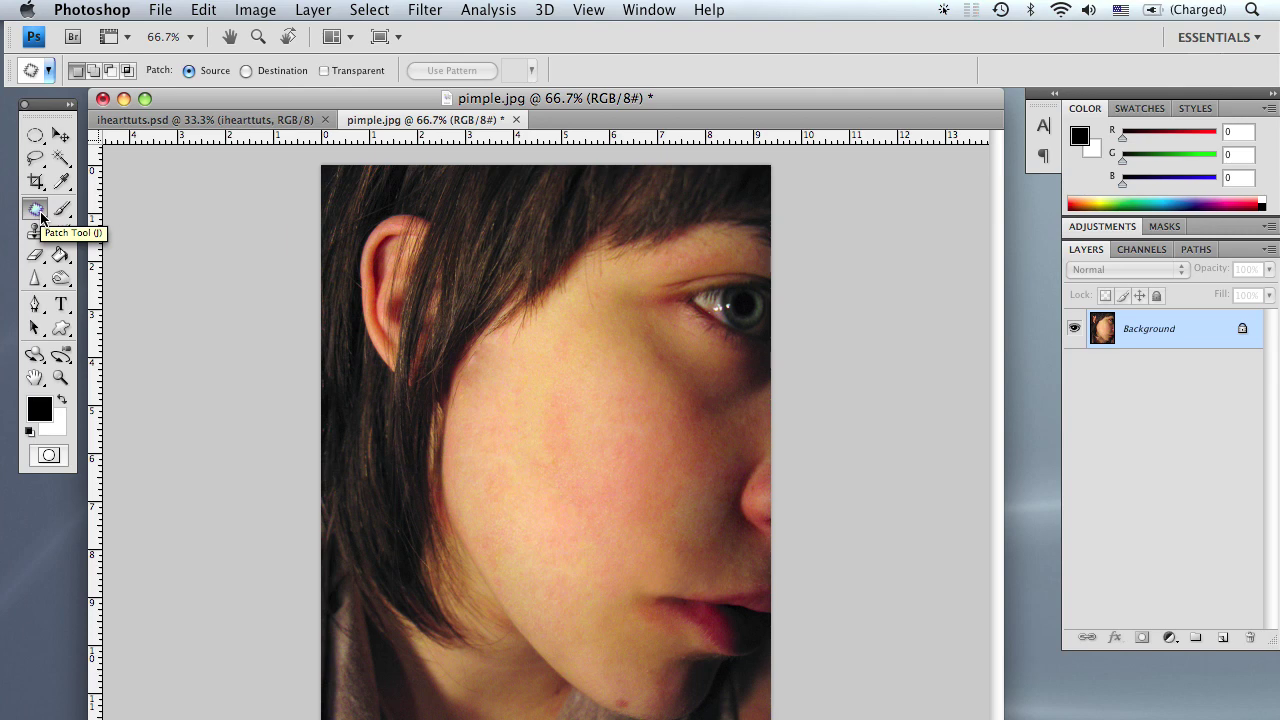
key(shift+j)
key(shift+j)
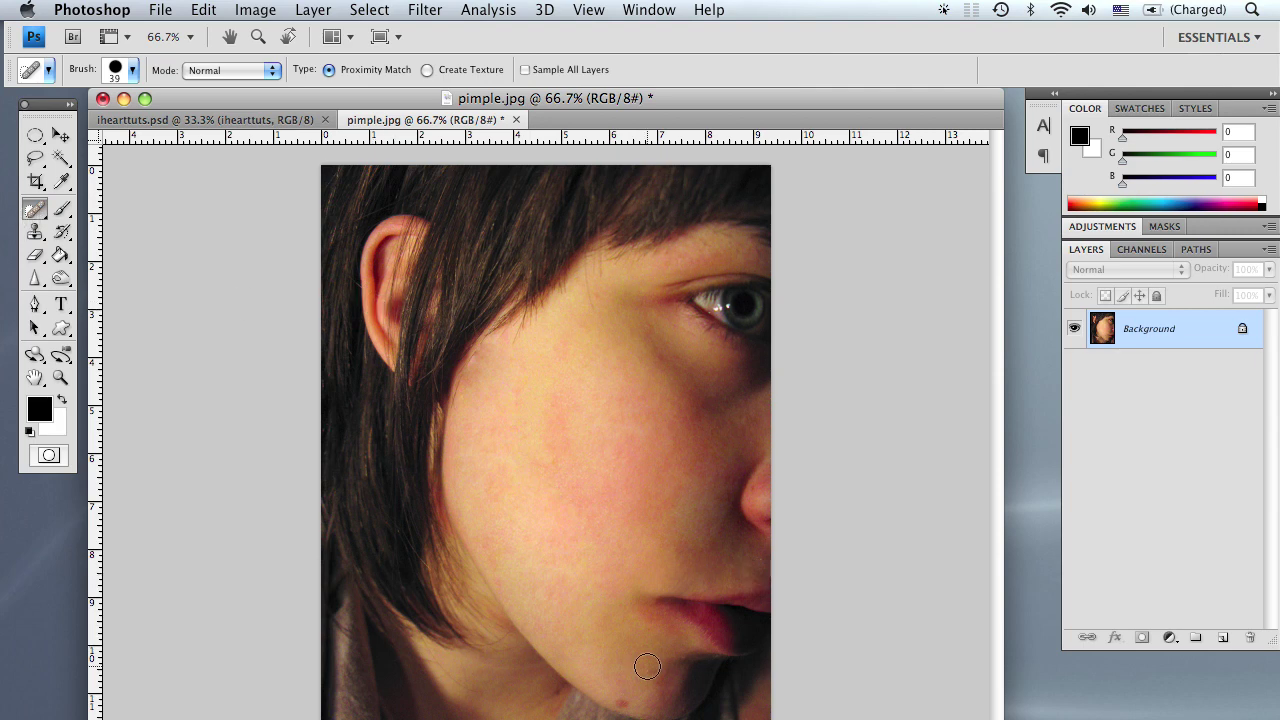
Step: Zoom and pan the view in close on the chin pimple
key(z)
click(677, 608)
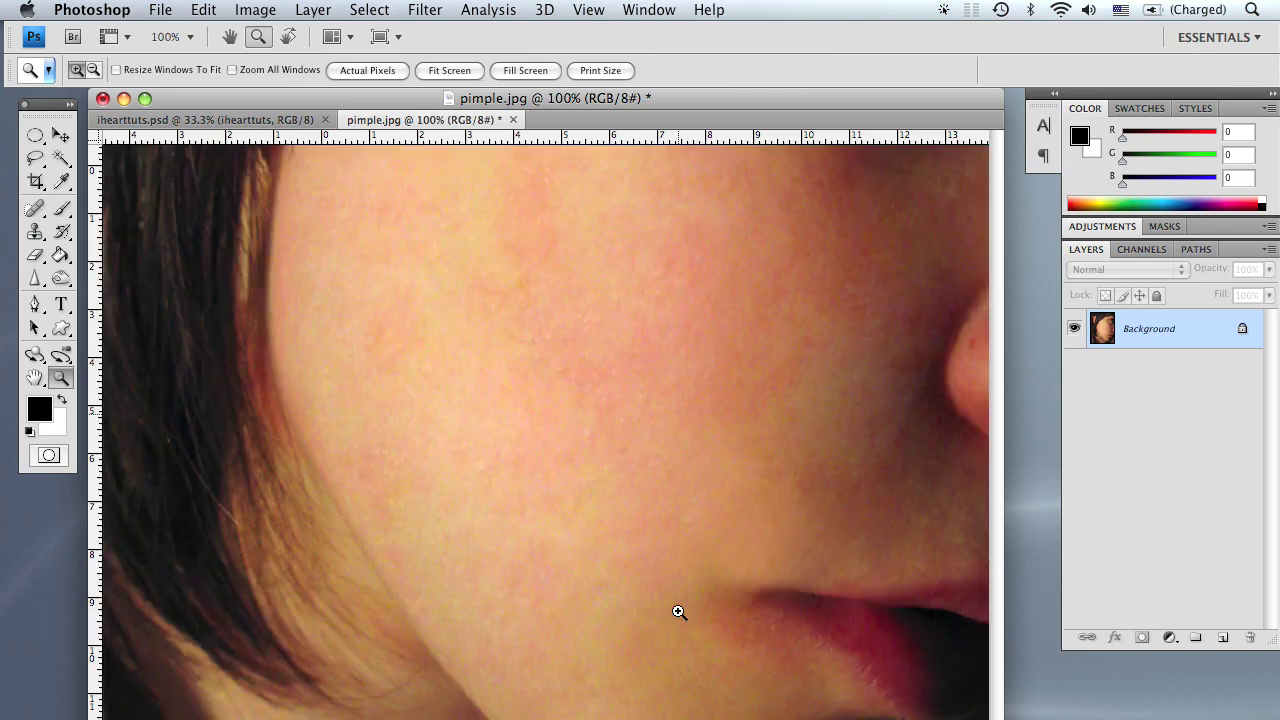
click(677, 595)
key(h)
drag(677, 583, 643, 337)
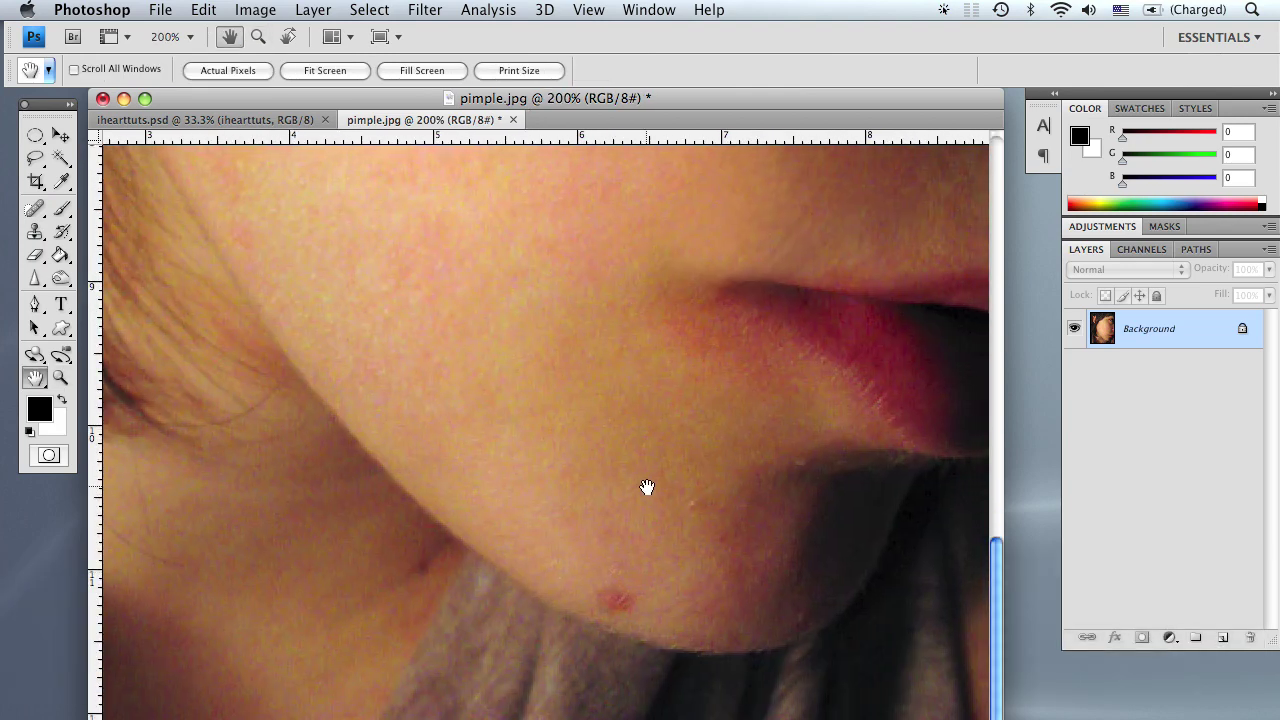
key(z)
click(644, 548)
scroll(653, 660, up, 2)
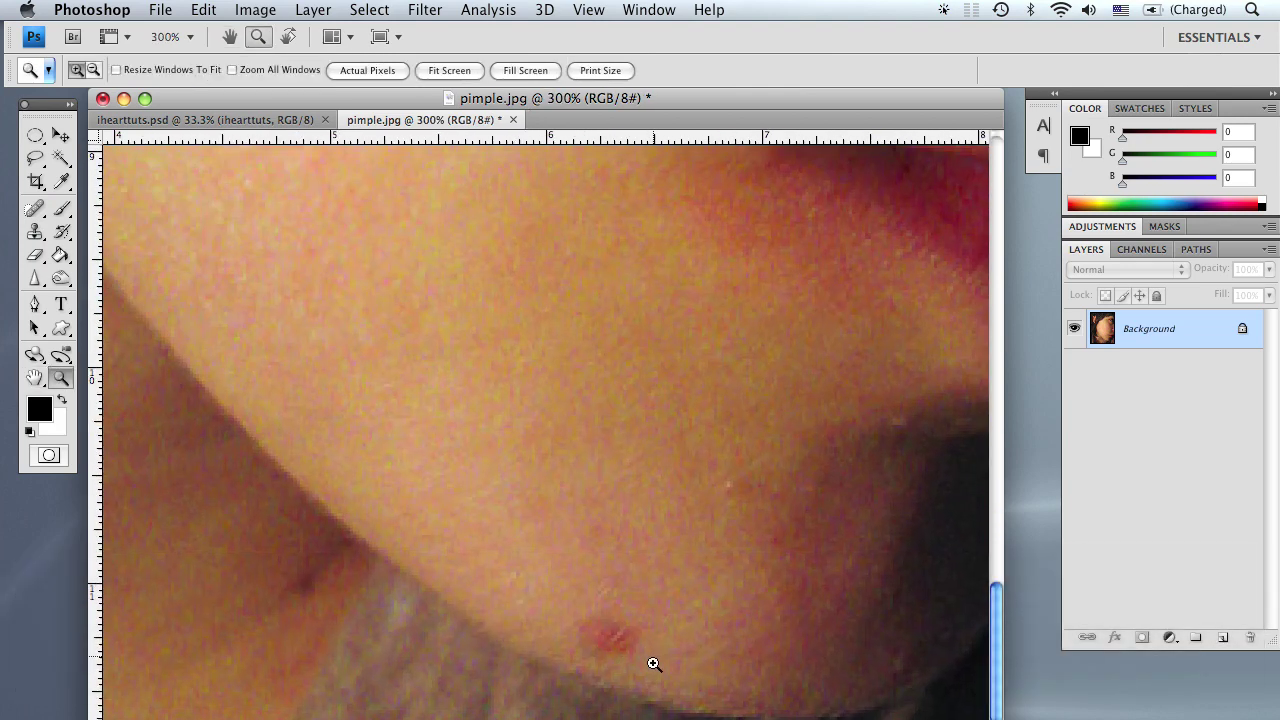
key(h)
drag(651, 651, 620, 418)
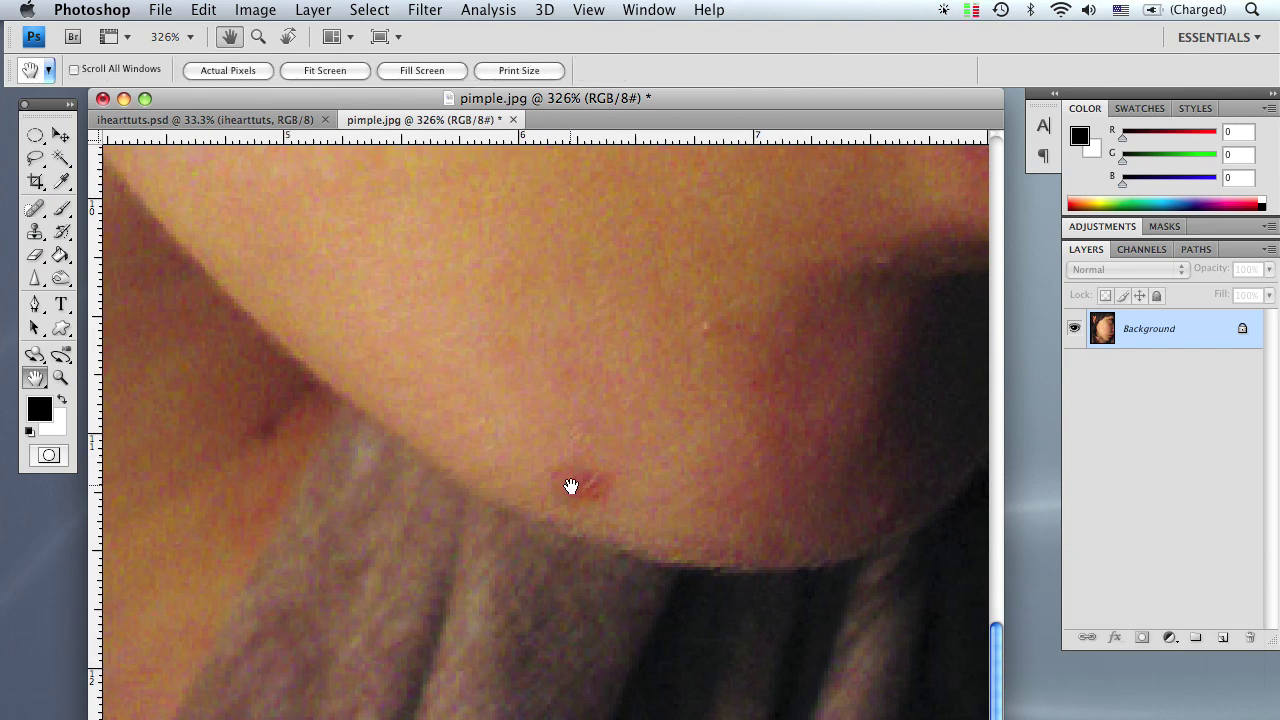
Step: Shrink the Spot Healing Brush diameter from 39 to 18 px
key(j)
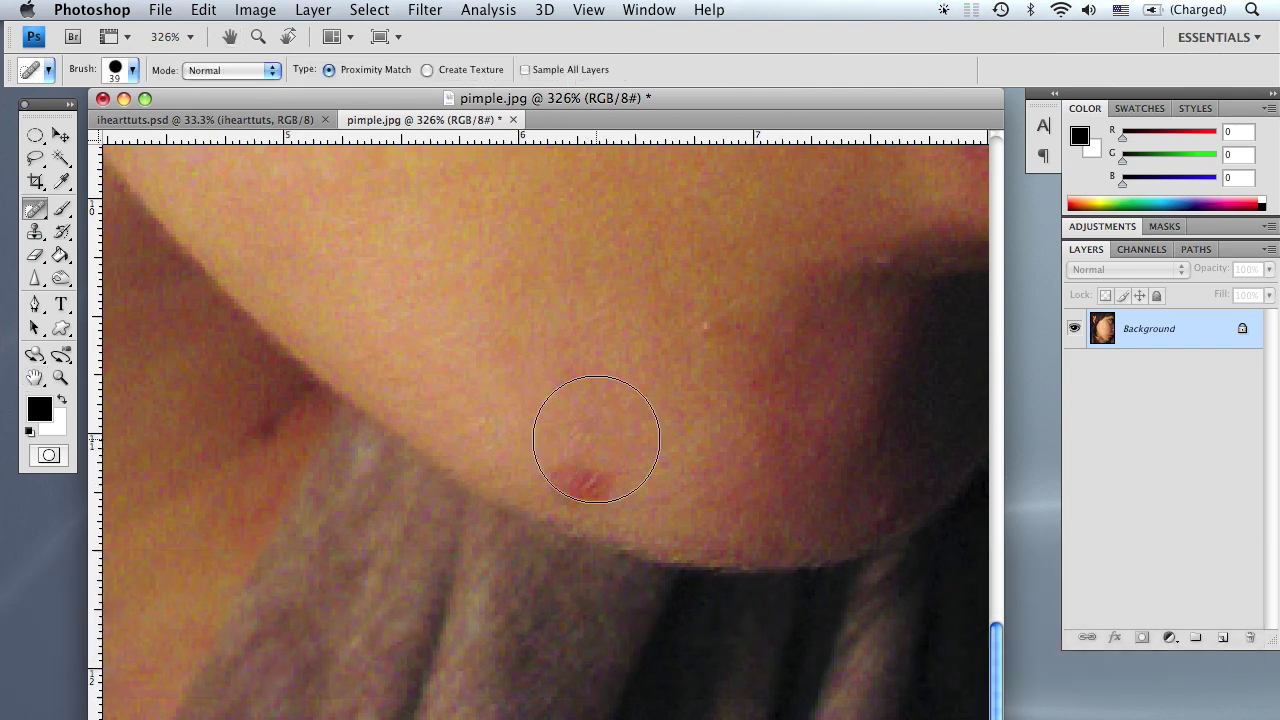
click(118, 72)
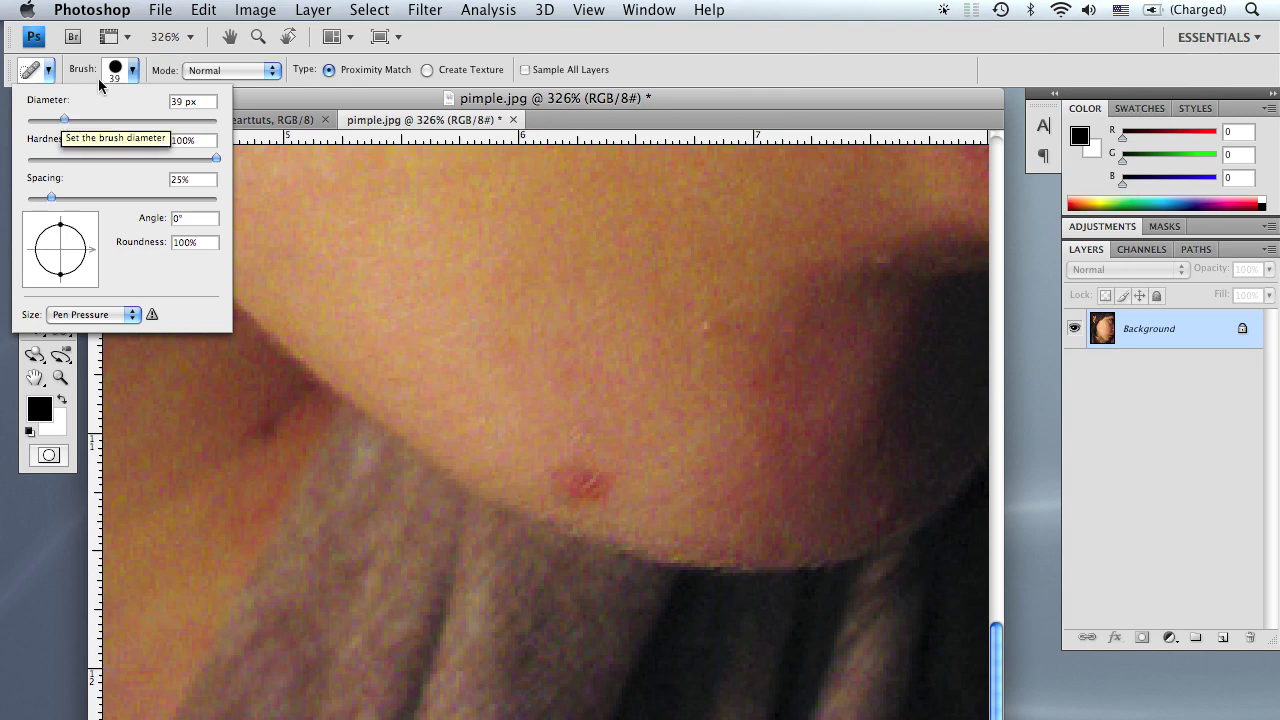
drag(62, 121, 44, 119)
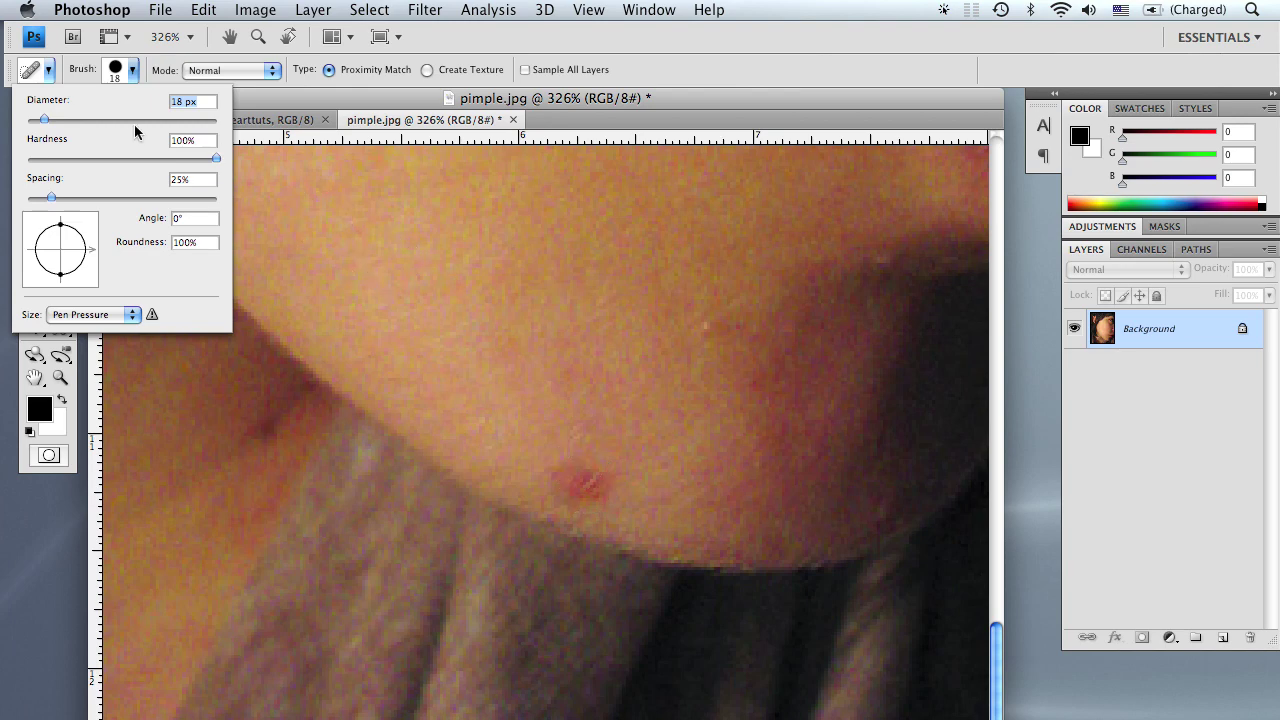
Step: Spot-heal the red chin pimple and the small white speck above it
click(130, 72)
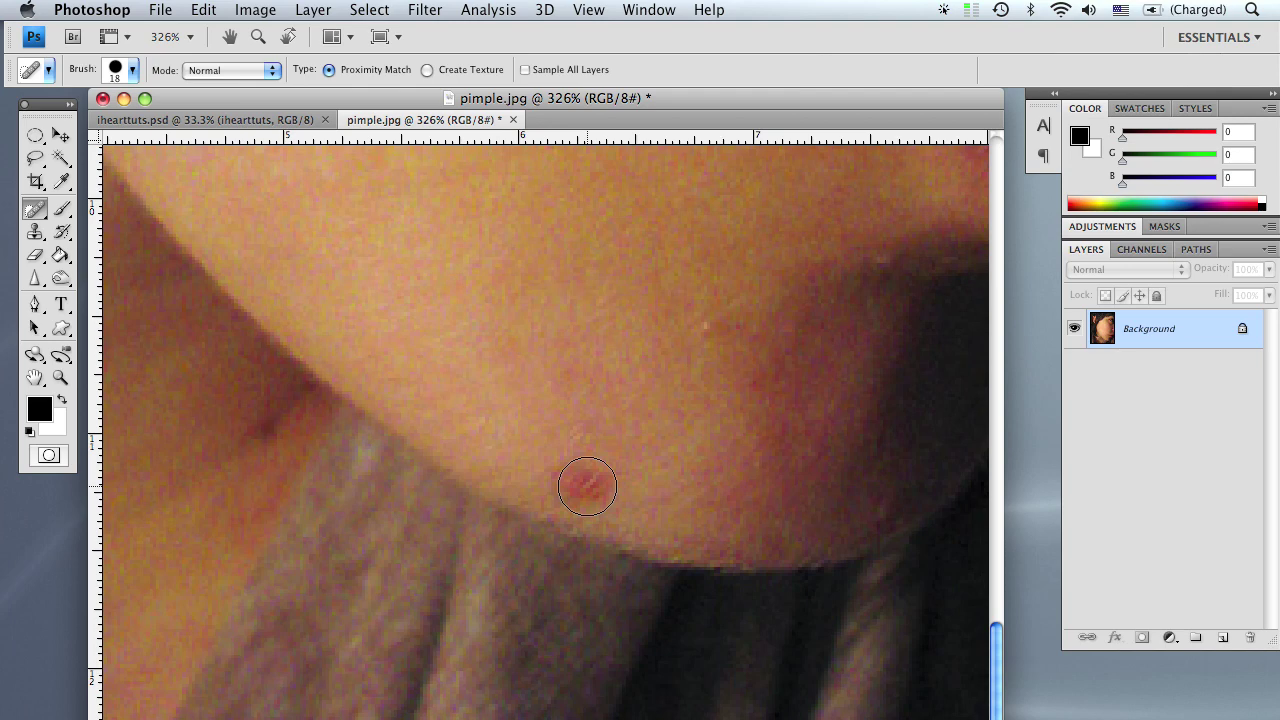
click(587, 487)
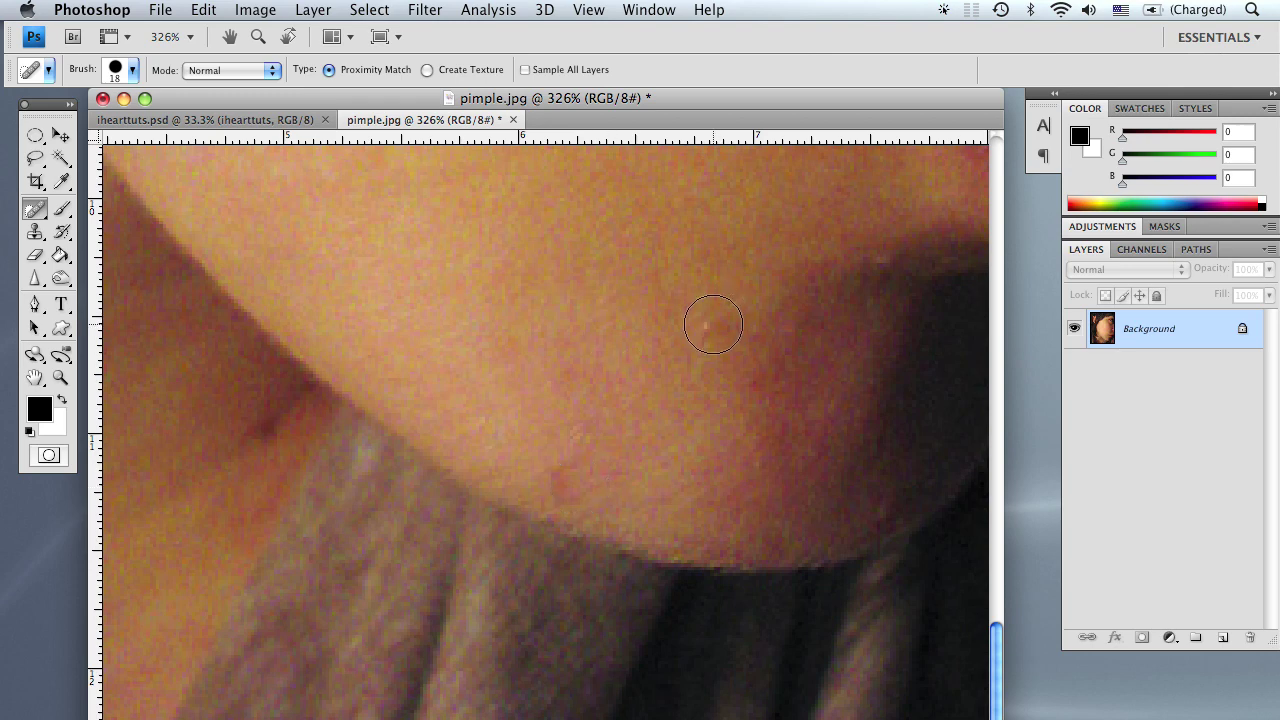
click(712, 326)
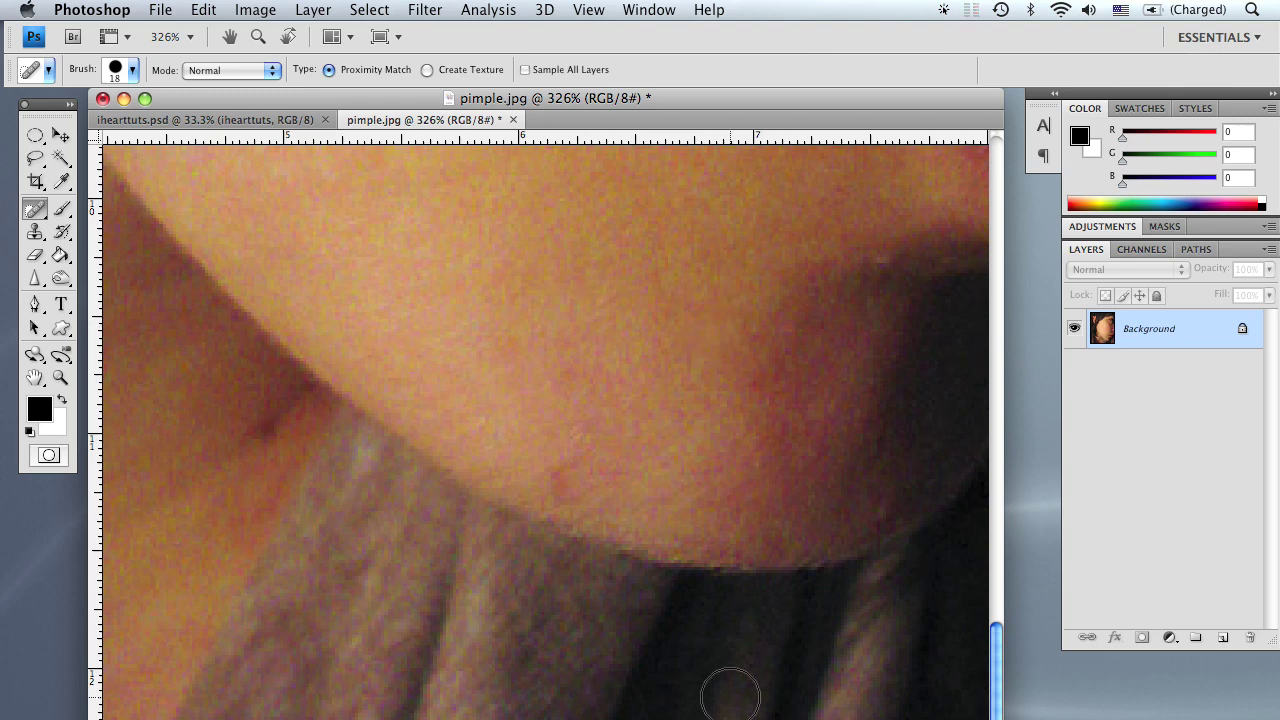
Step: Zoom in on the chin edge and spot-heal the last small red blemish
key(h)
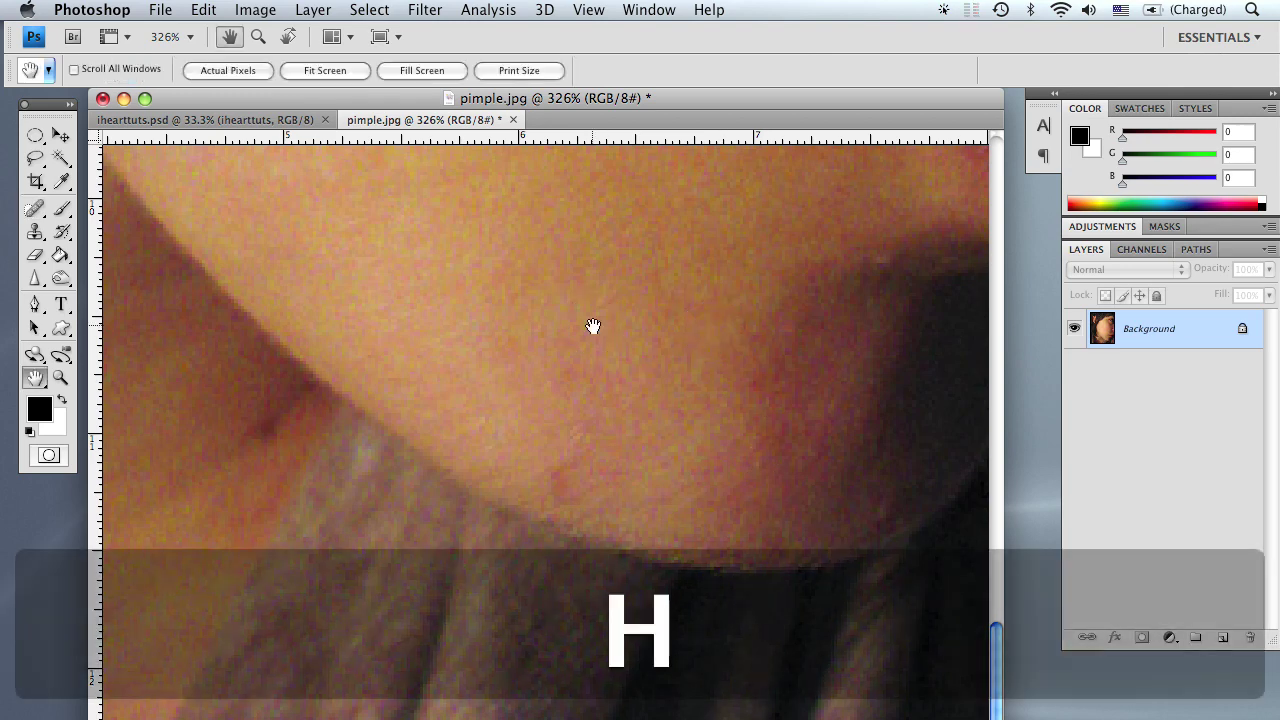
key(z)
click(368, 71)
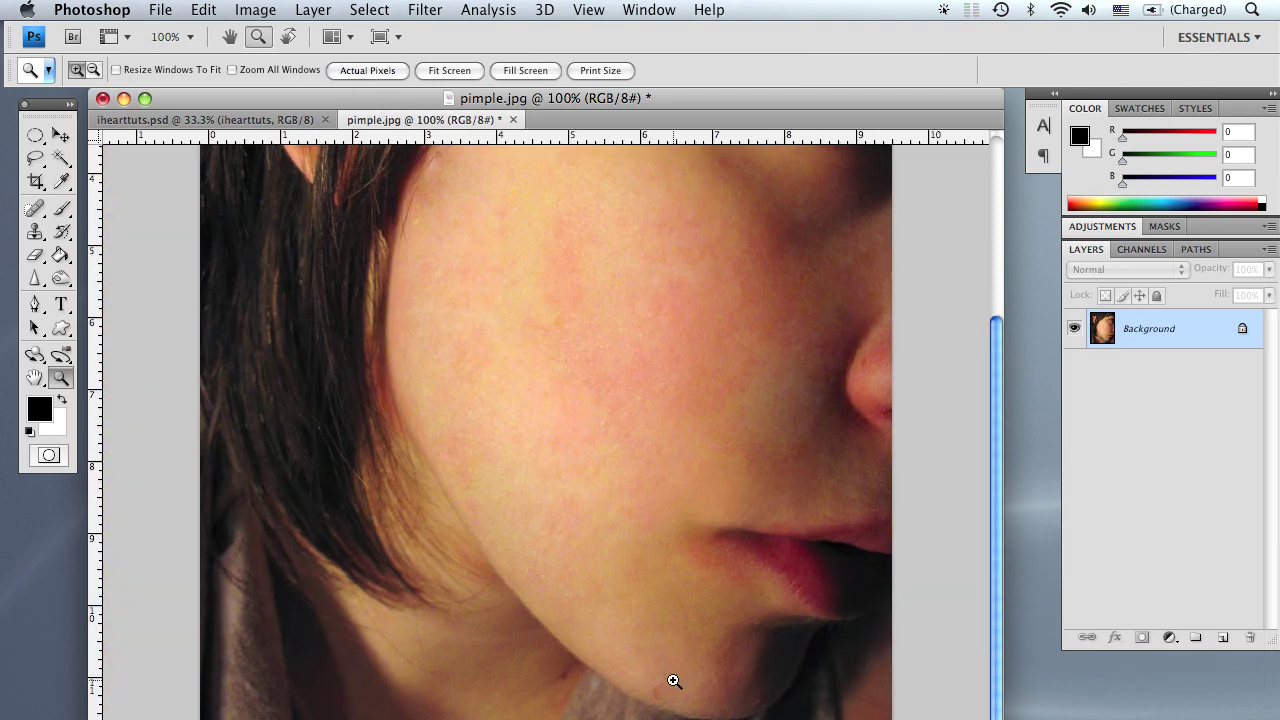
click(671, 677)
key(h)
mouse_move(723, 666)
mouse_down()
mouse_move(652, 503)
mouse_move(580, 459)
mouse_up()
key(j)
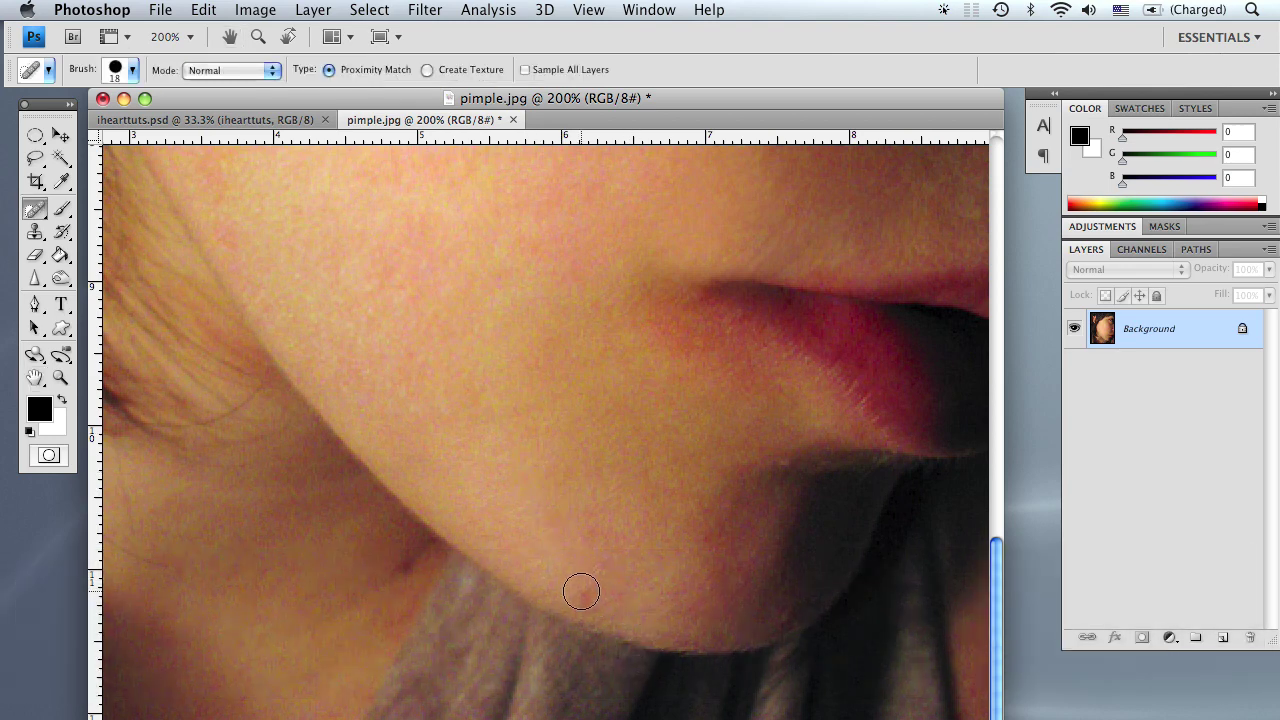
click(586, 594)
Step: Fit the whole retouched photo on screen
key(z)
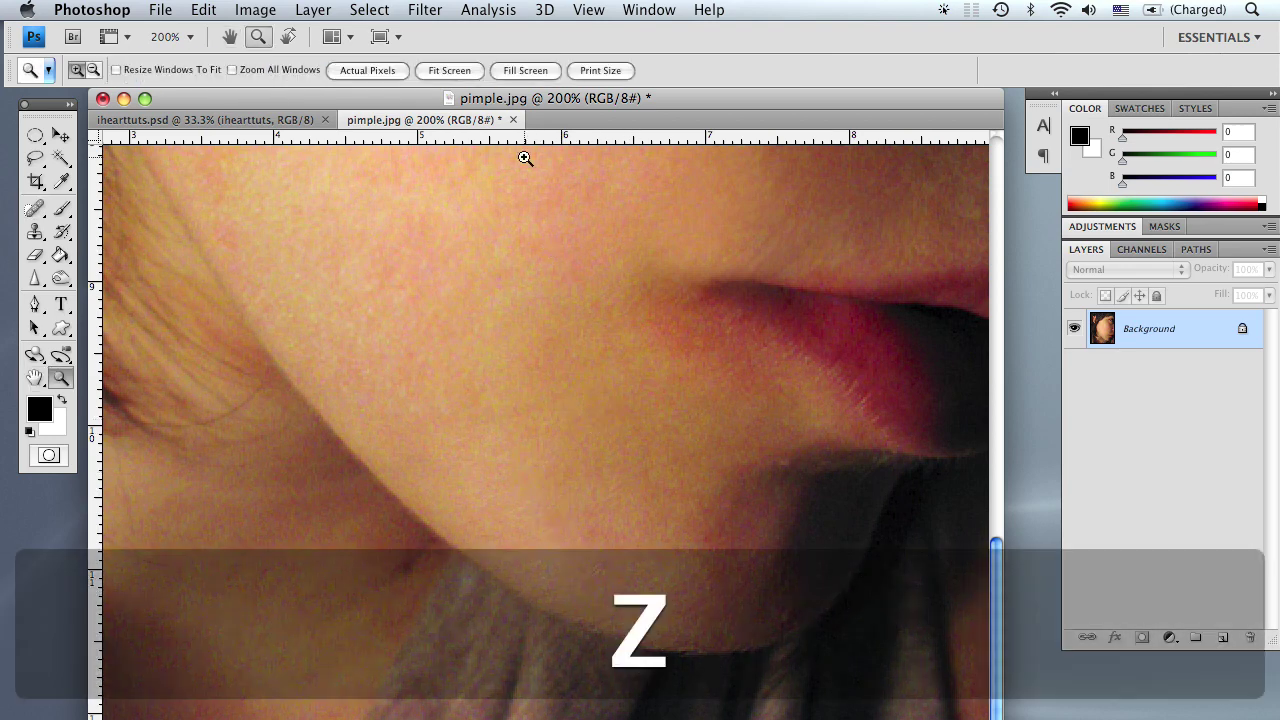
click(367, 70)
click(455, 70)
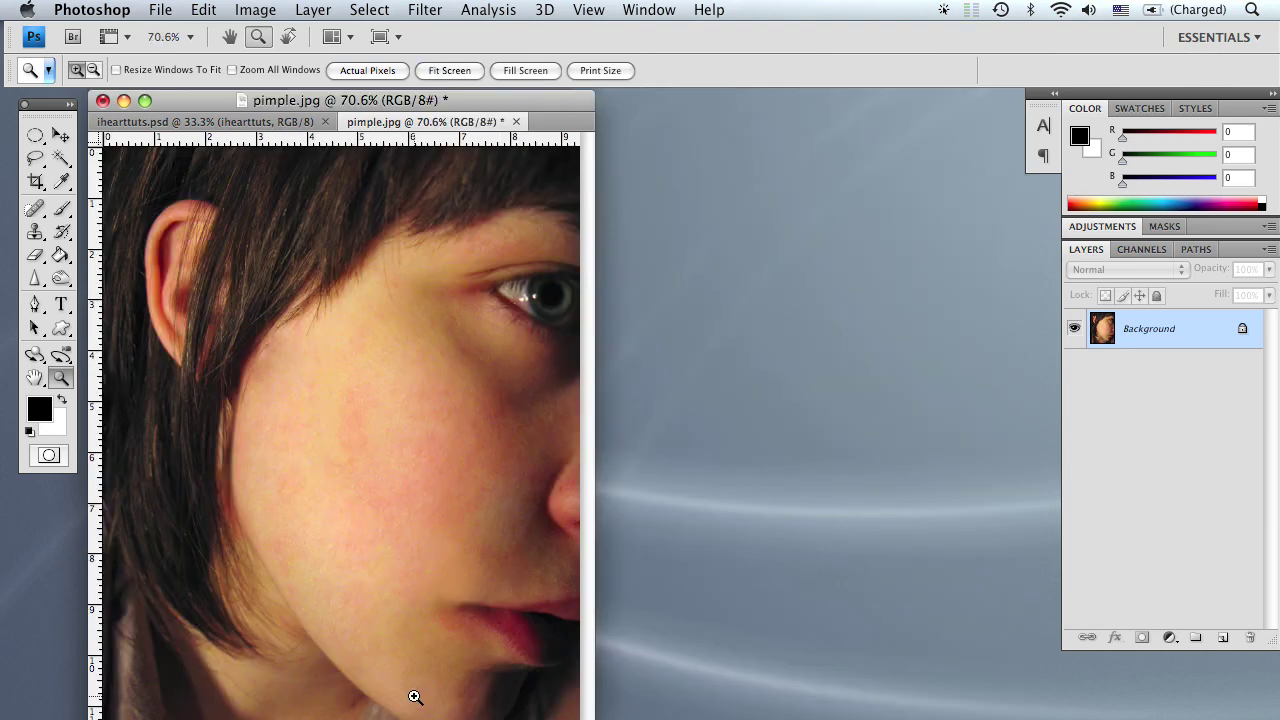